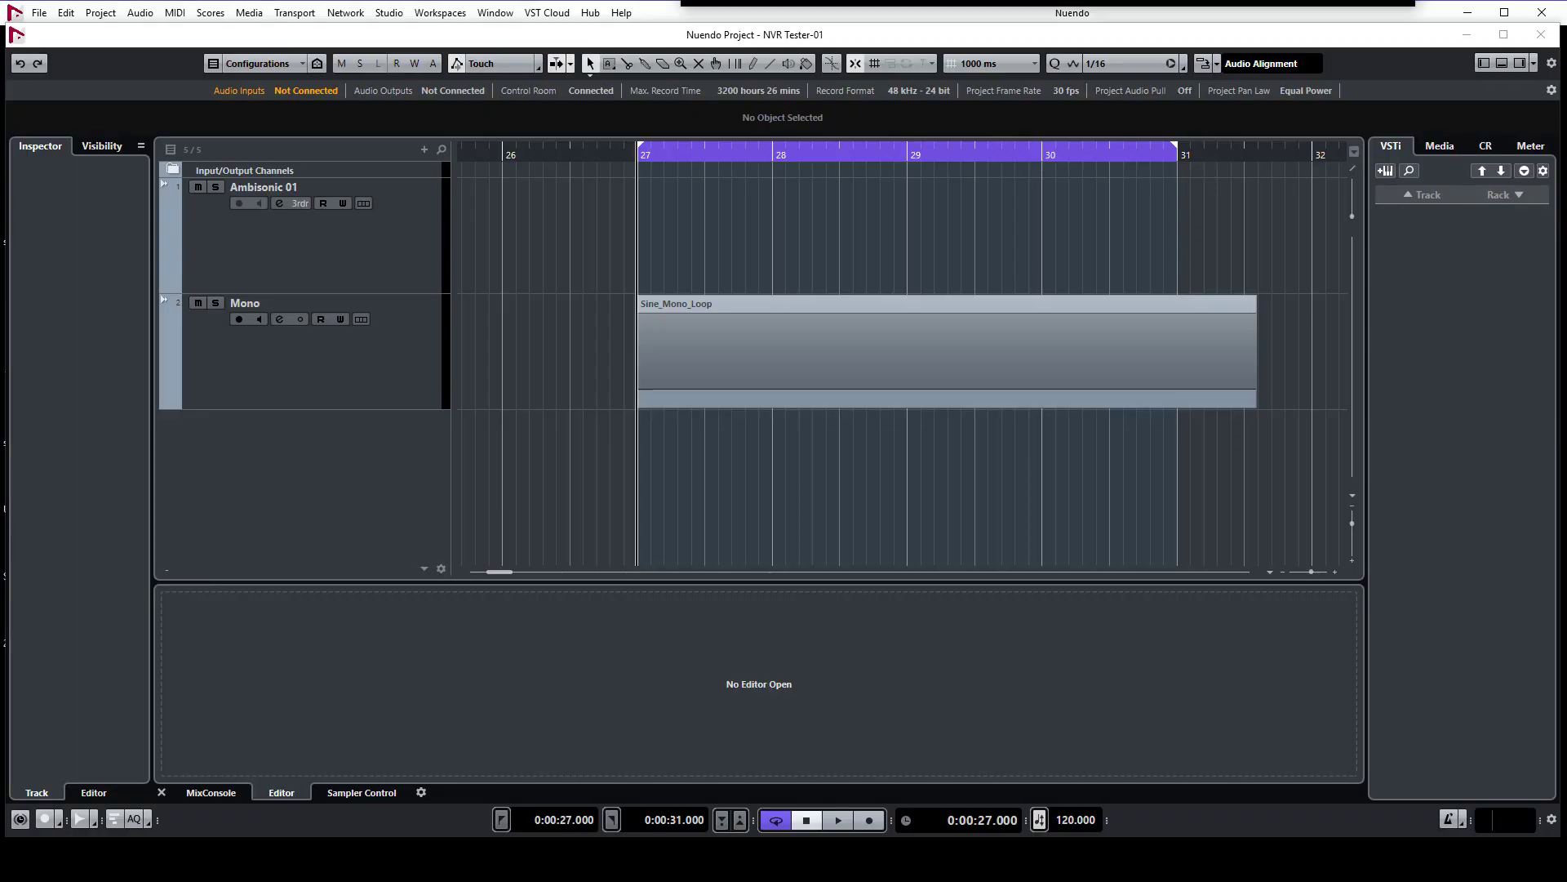
# Step: Open the project's Head Tracking window and move it slightly over the arrangement
pyautogui.hotkey('alt', 'p')
pyautogui.press('Down')
pyautogui.press('Down')
pyautogui.press('Down')
pyautogui.press('Down')
pyautogui.press('Down')
pyautogui.press('Down')
pyautogui.press('Down')
pyautogui.press('Down')
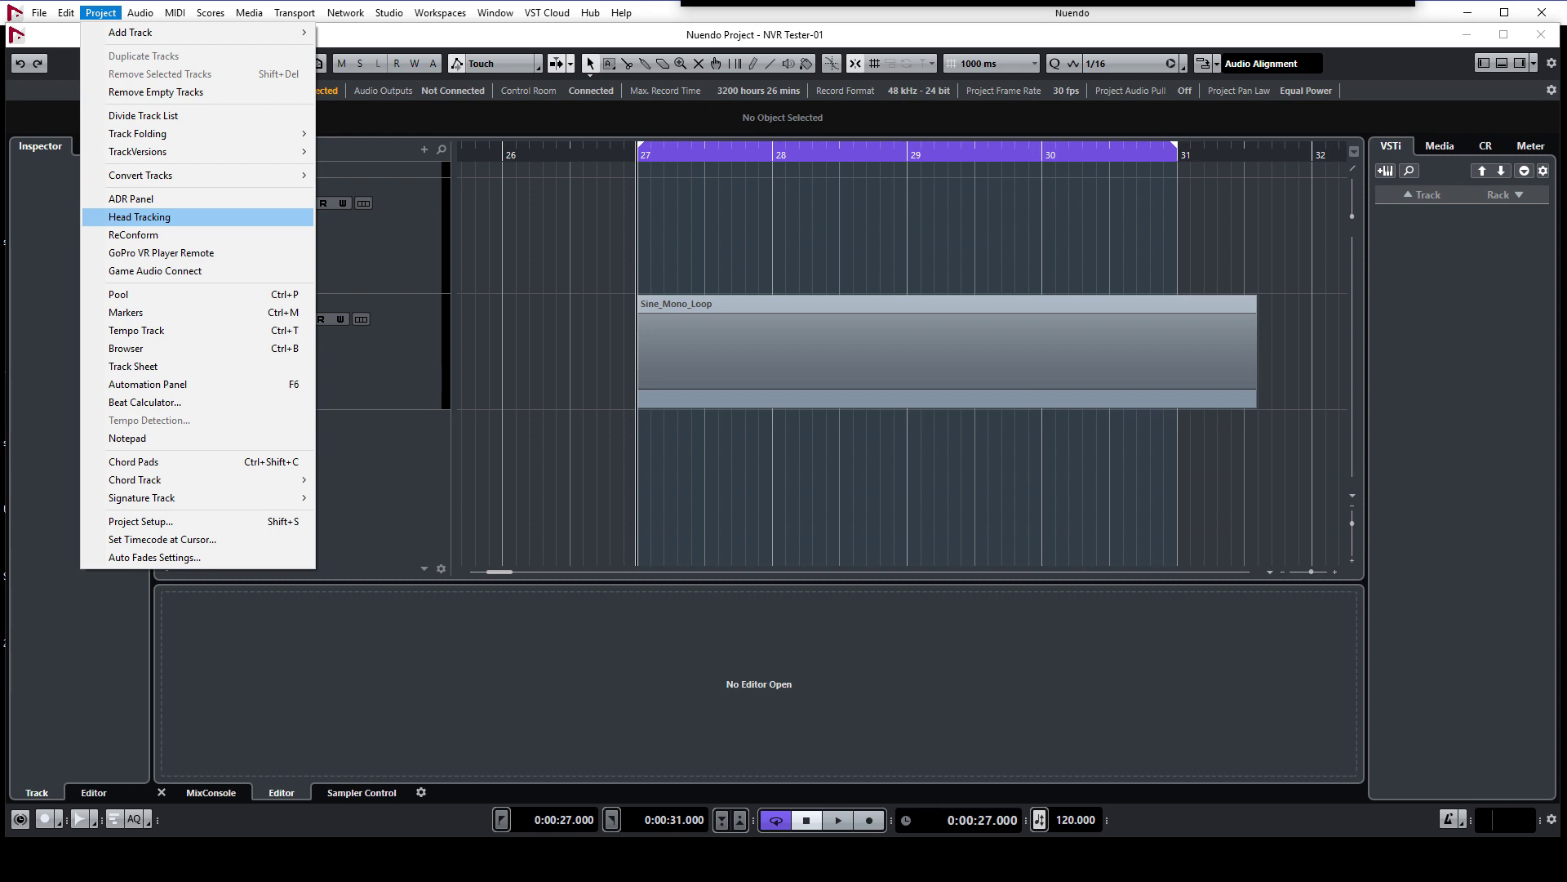
pyautogui.press('Return')
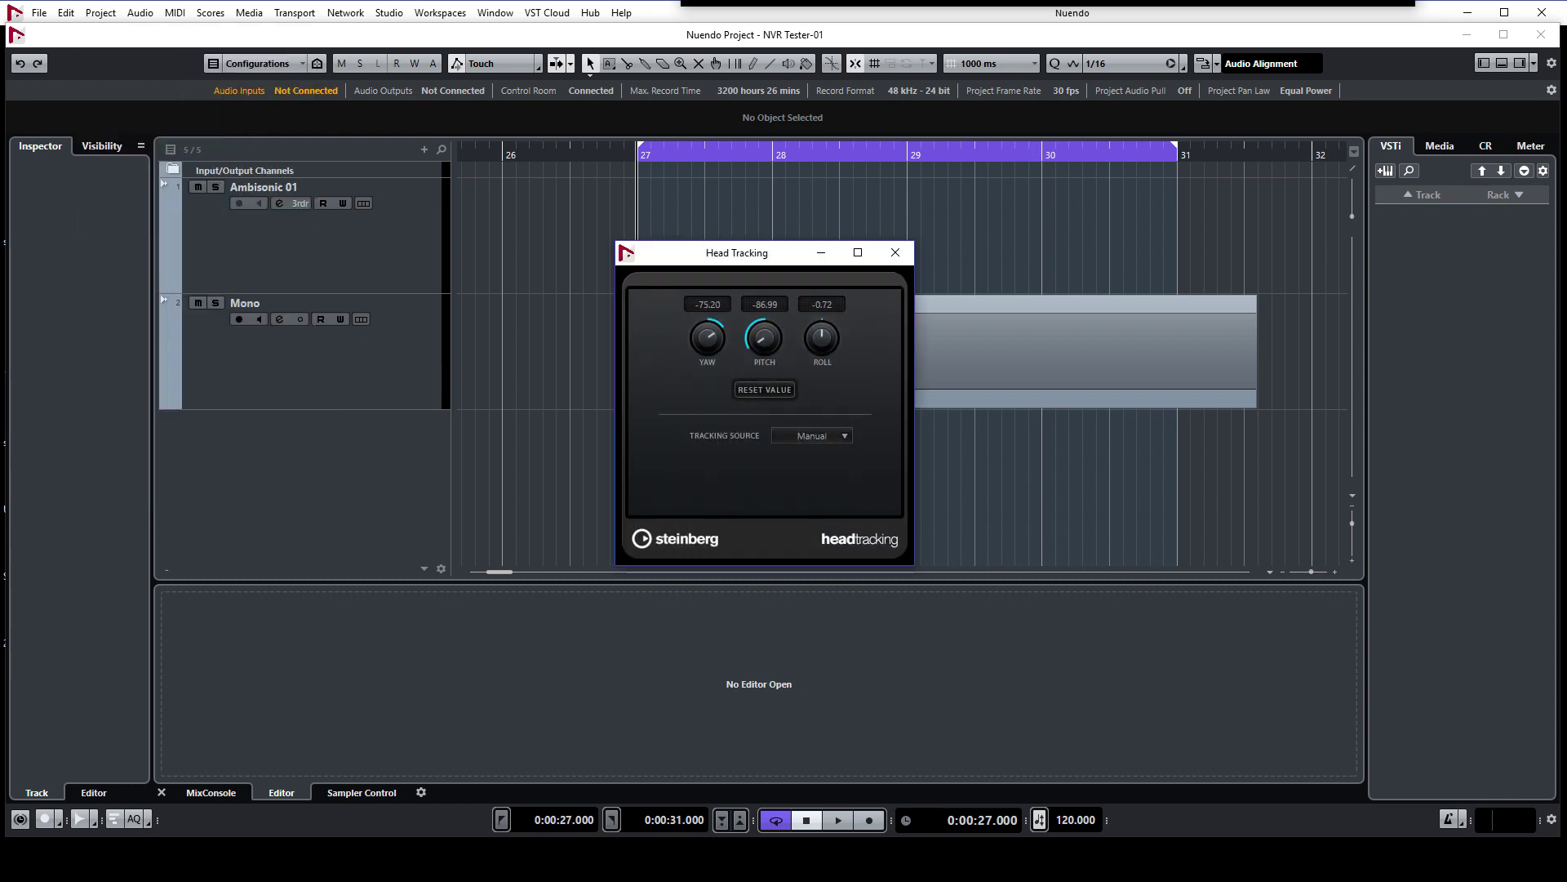
pyautogui.moveTo(737, 252); pyautogui.dragTo(790, 273)
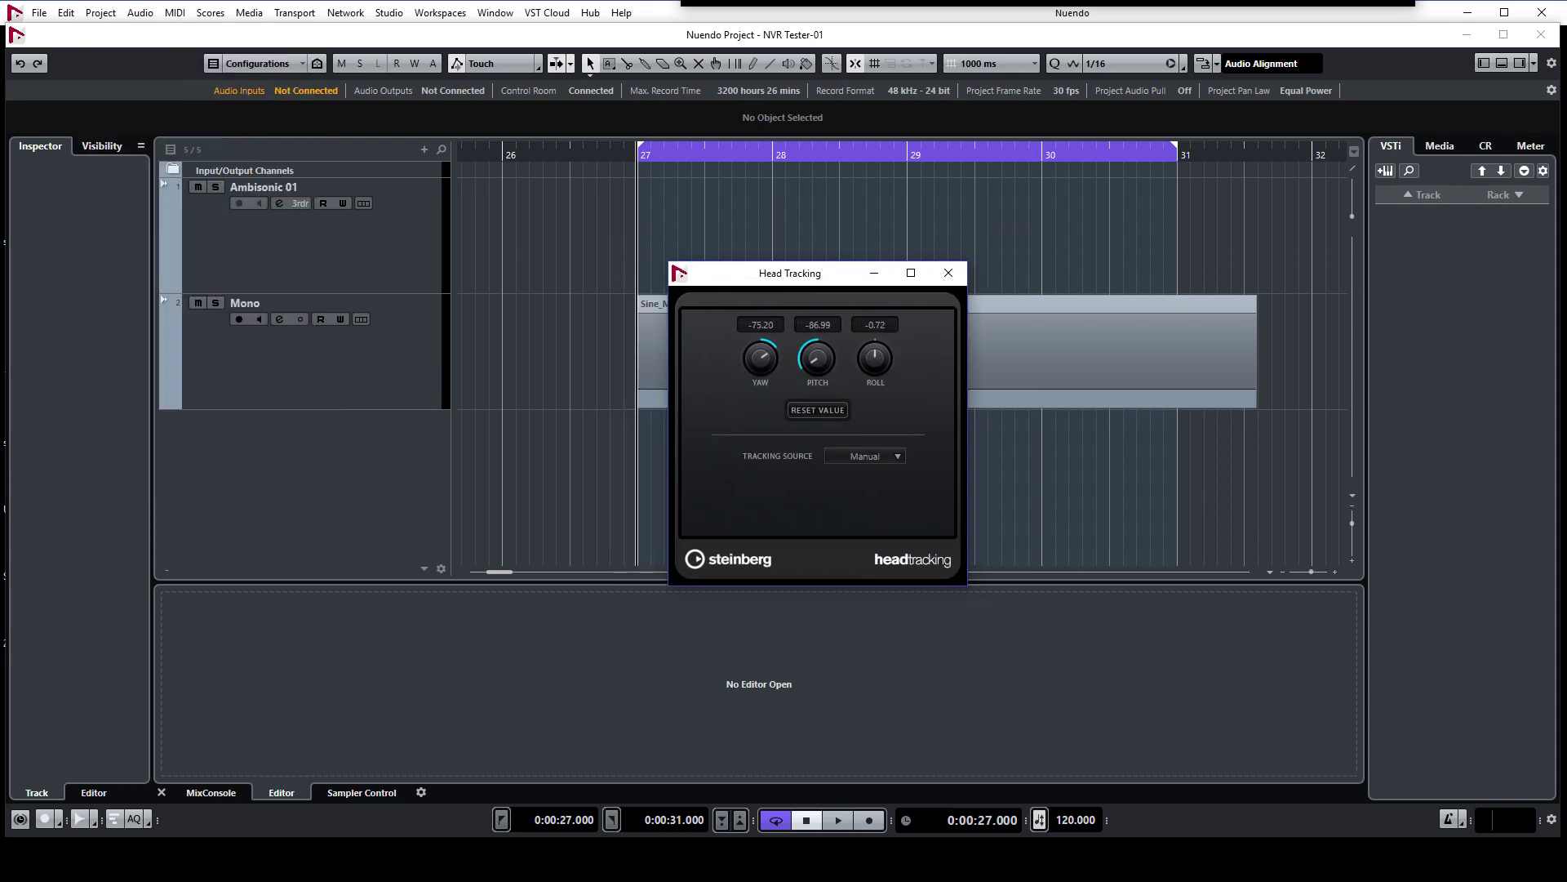
# Step: Set the head tracking source to HMD and its SDK to OpenVR
pyautogui.click(896, 456)
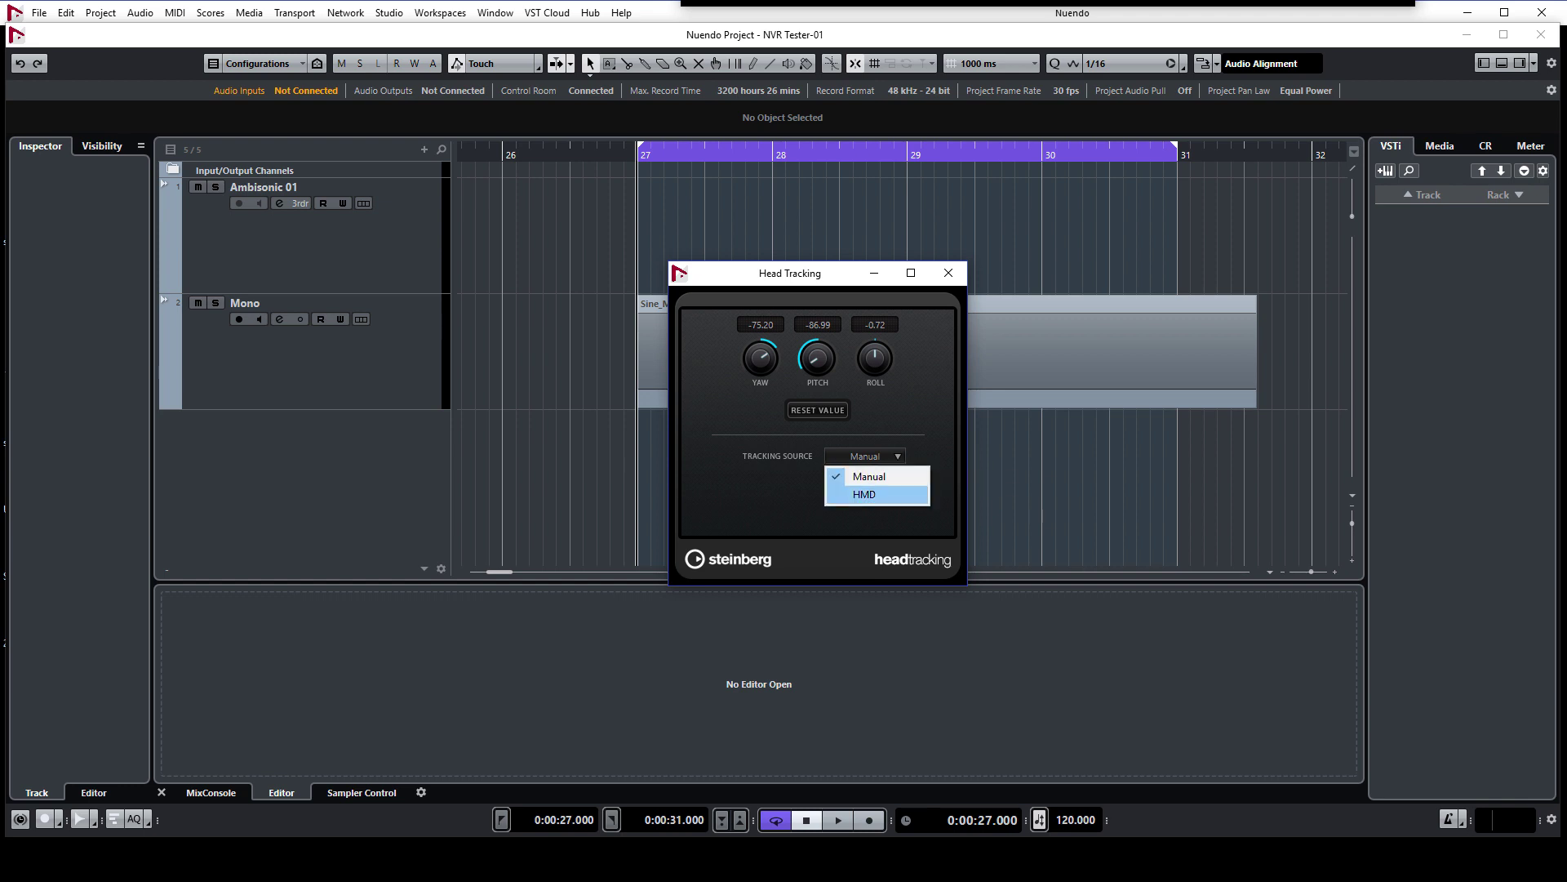
pyautogui.press('Return')
pyautogui.click(874, 488)
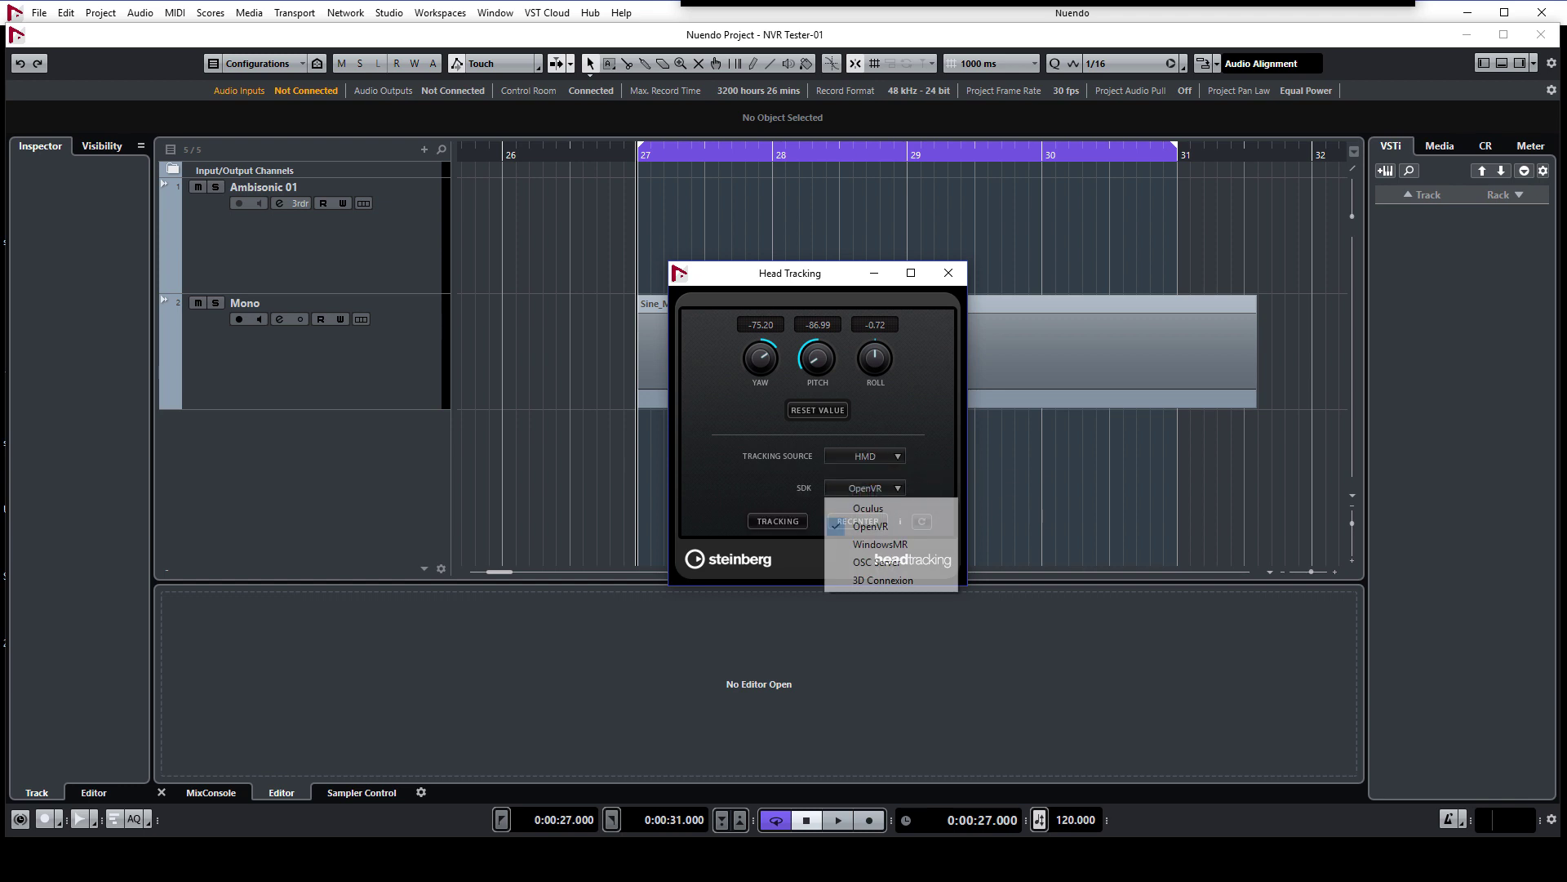
pyautogui.press('Down')
pyautogui.press('Down')
pyautogui.press('Down')
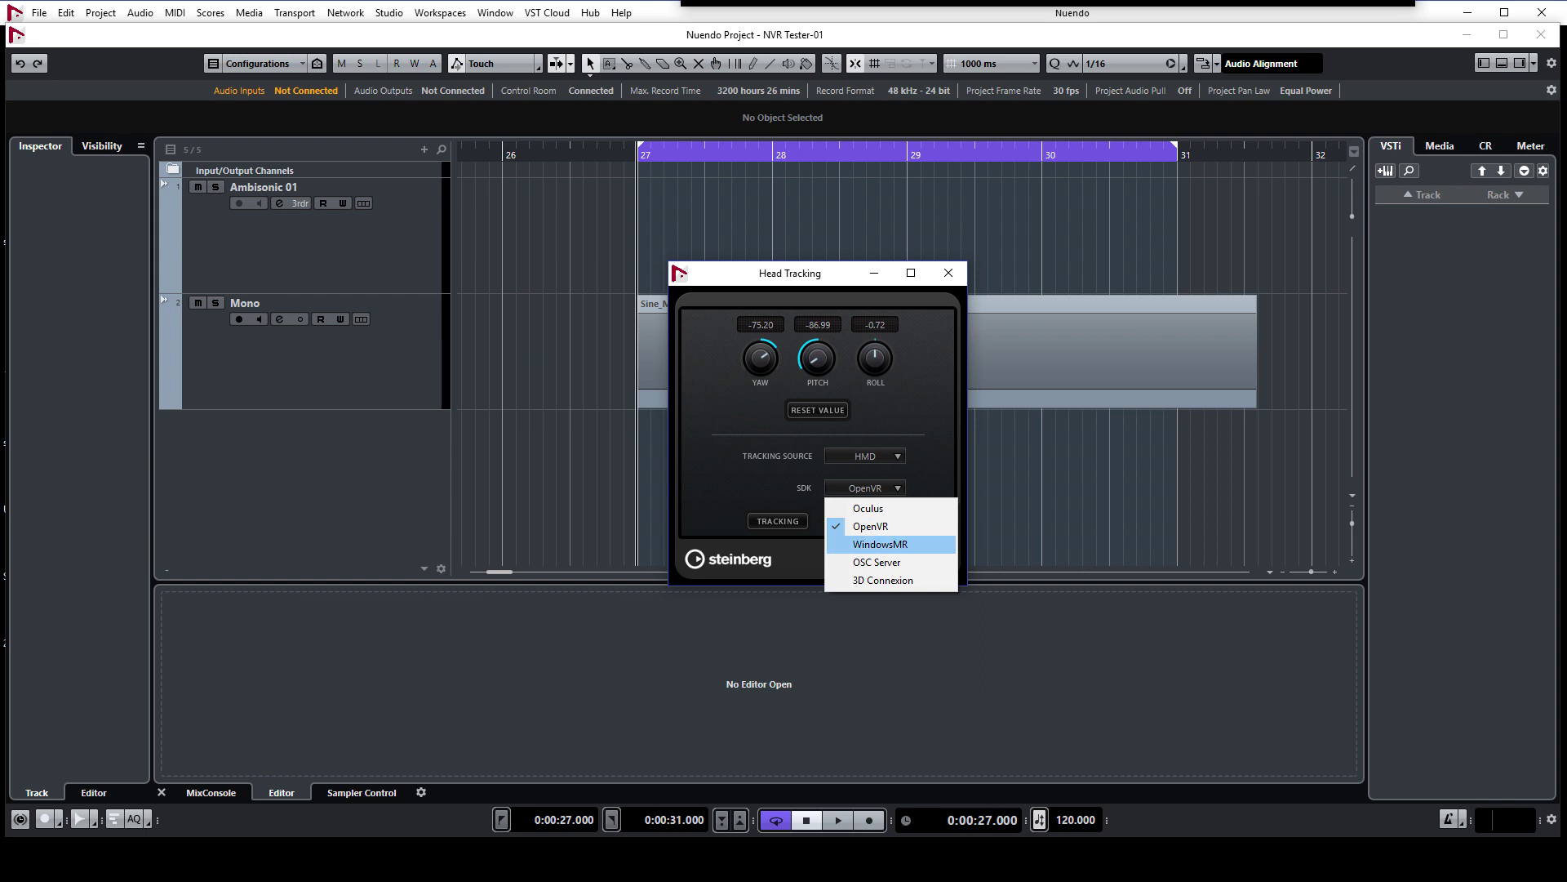
pyautogui.press('Down')
pyautogui.press('Down')
pyautogui.press('Down')
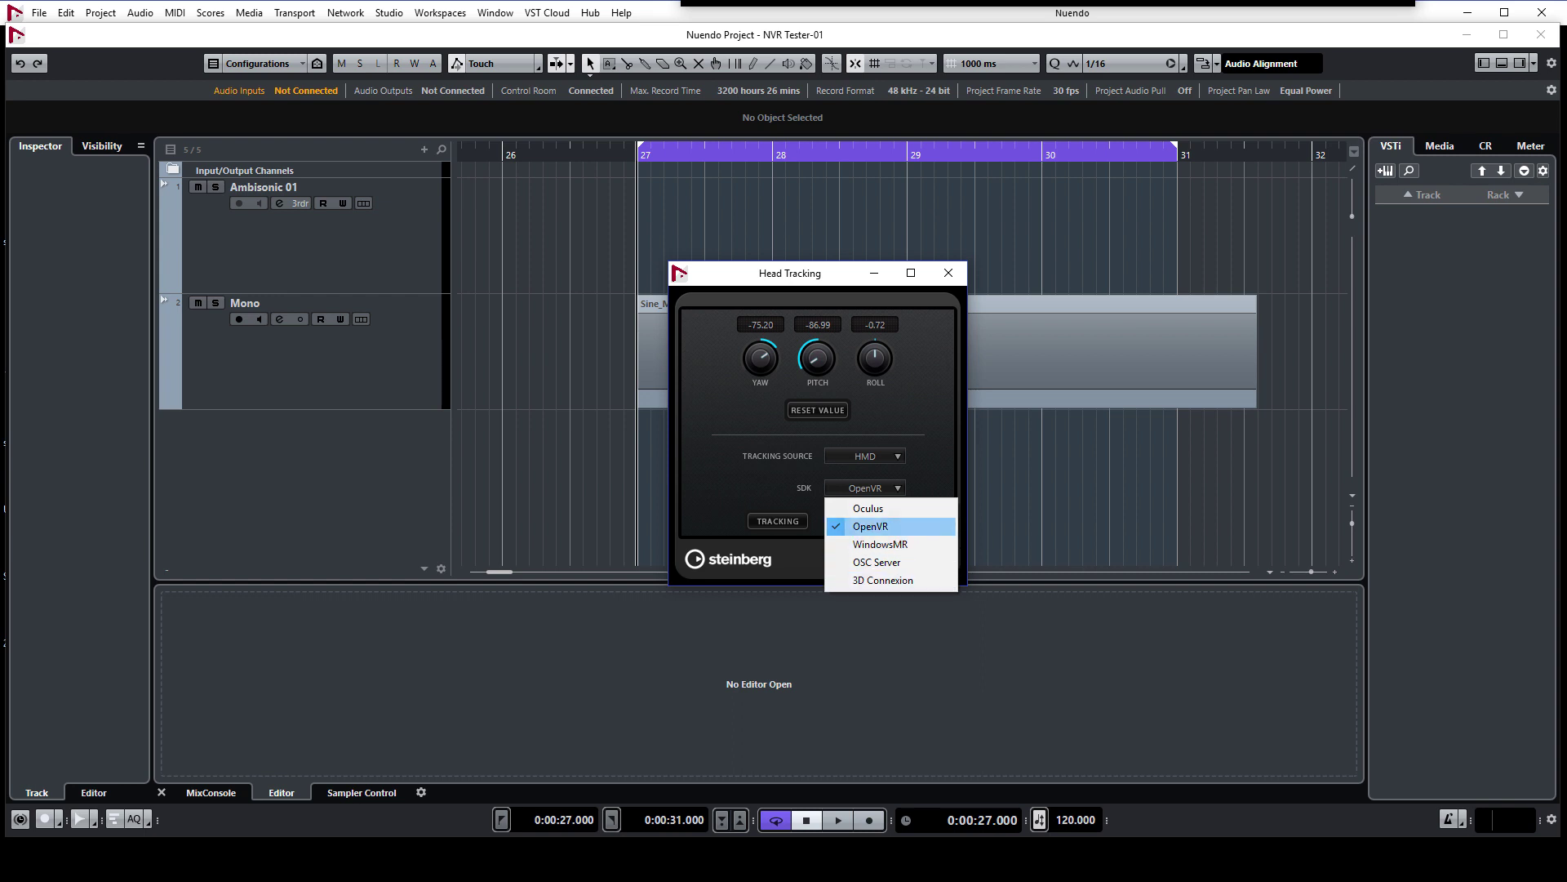
pyautogui.press('Return')
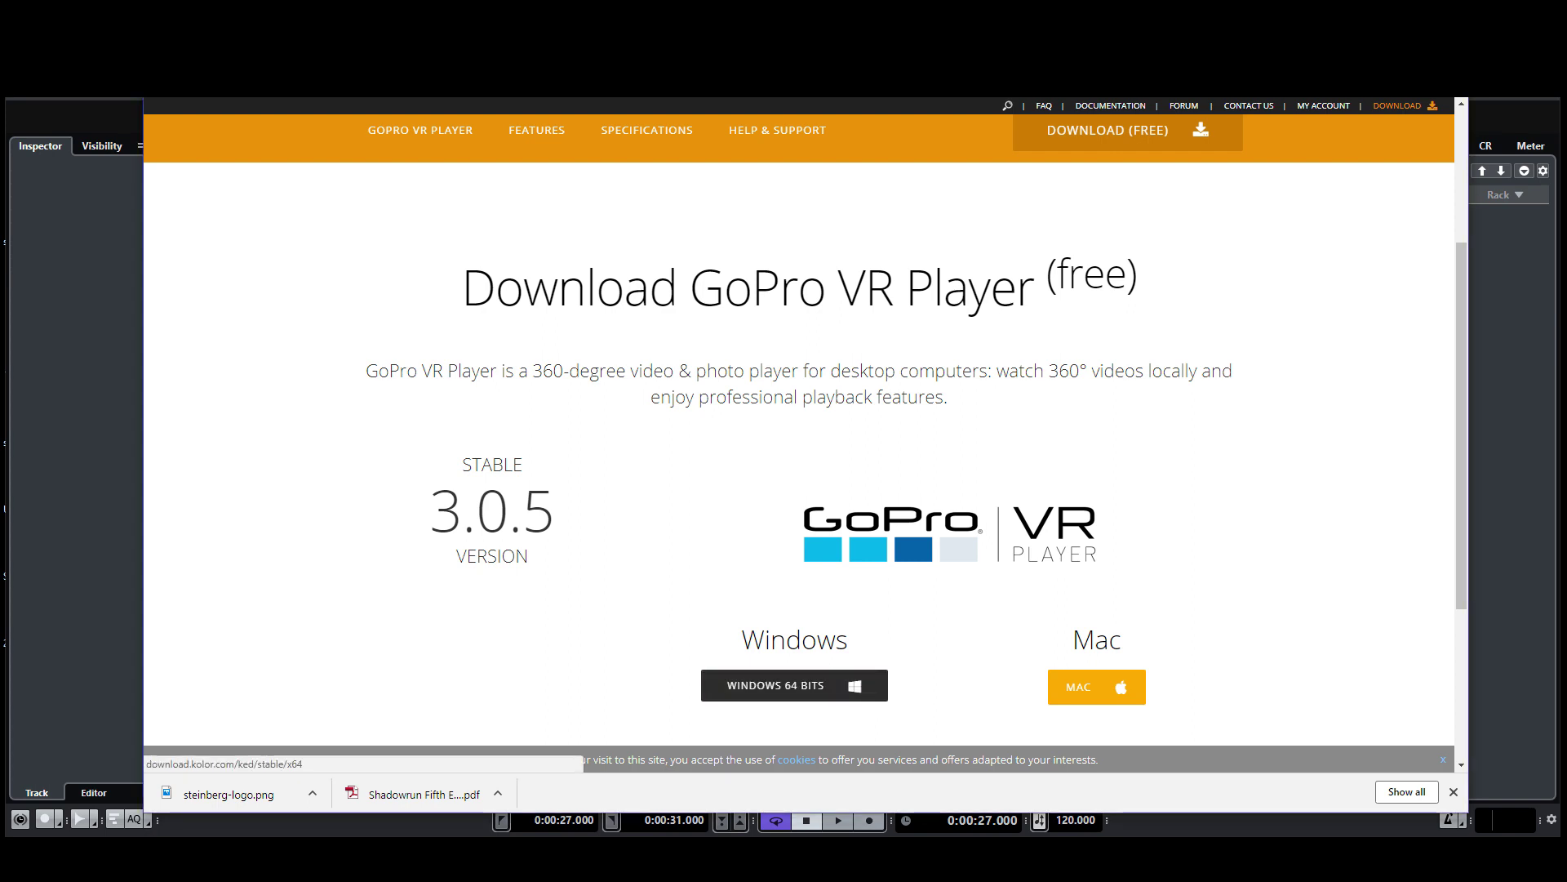
# Step: Download the Windows 64-bit version of GoPro VR Player from its web page
pyautogui.click(795, 685)
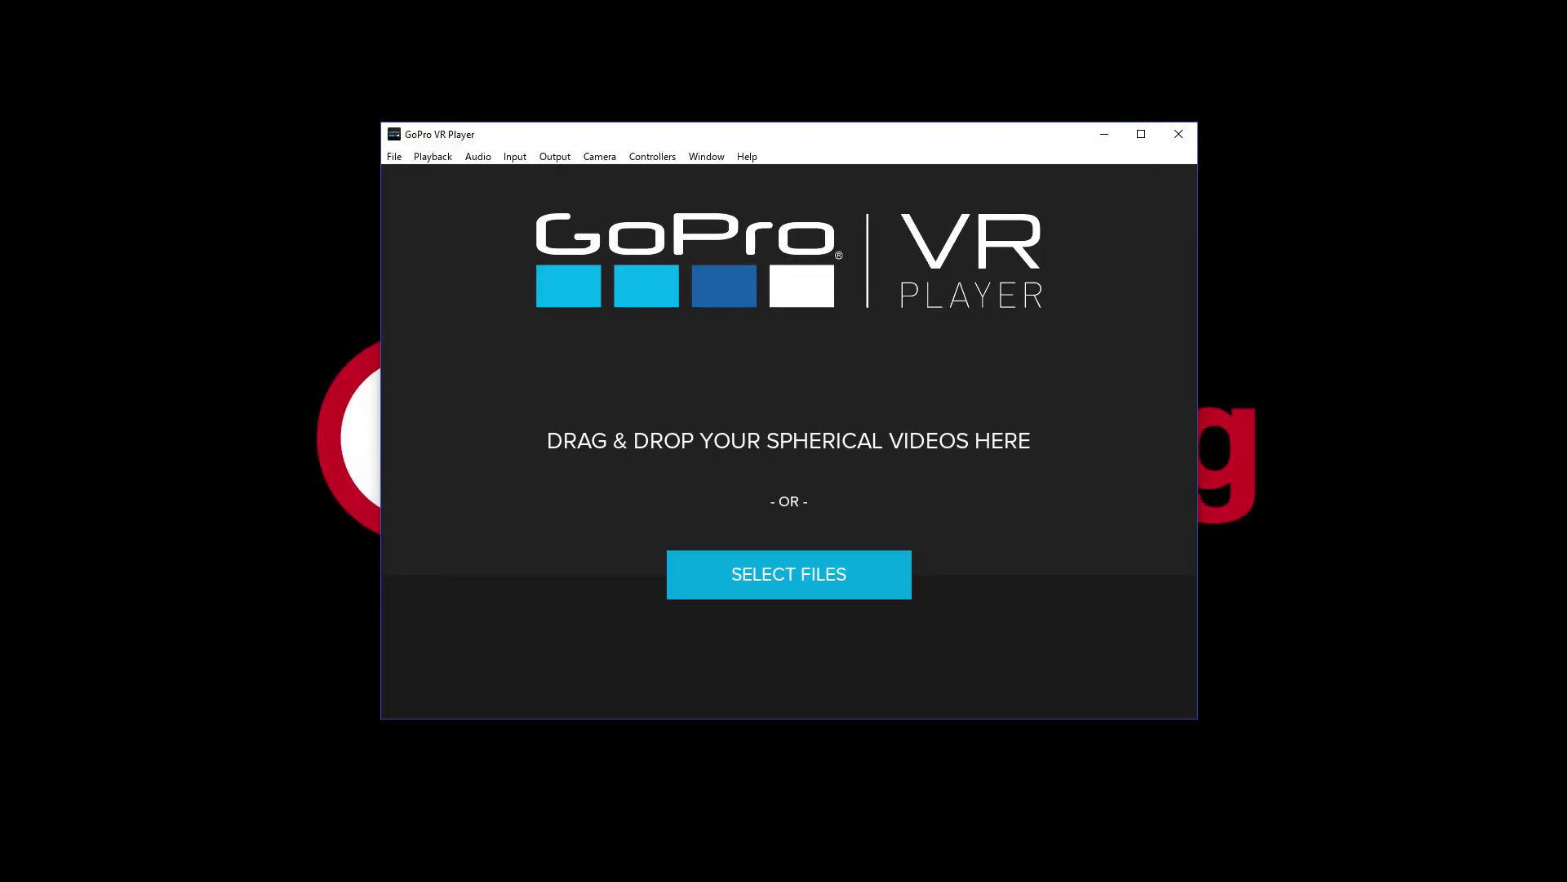
# Step: In GoPro VR Player's preferences, turn the head-mounted display SDK off and set the communication mode to Secondary
pyautogui.click(395, 156)
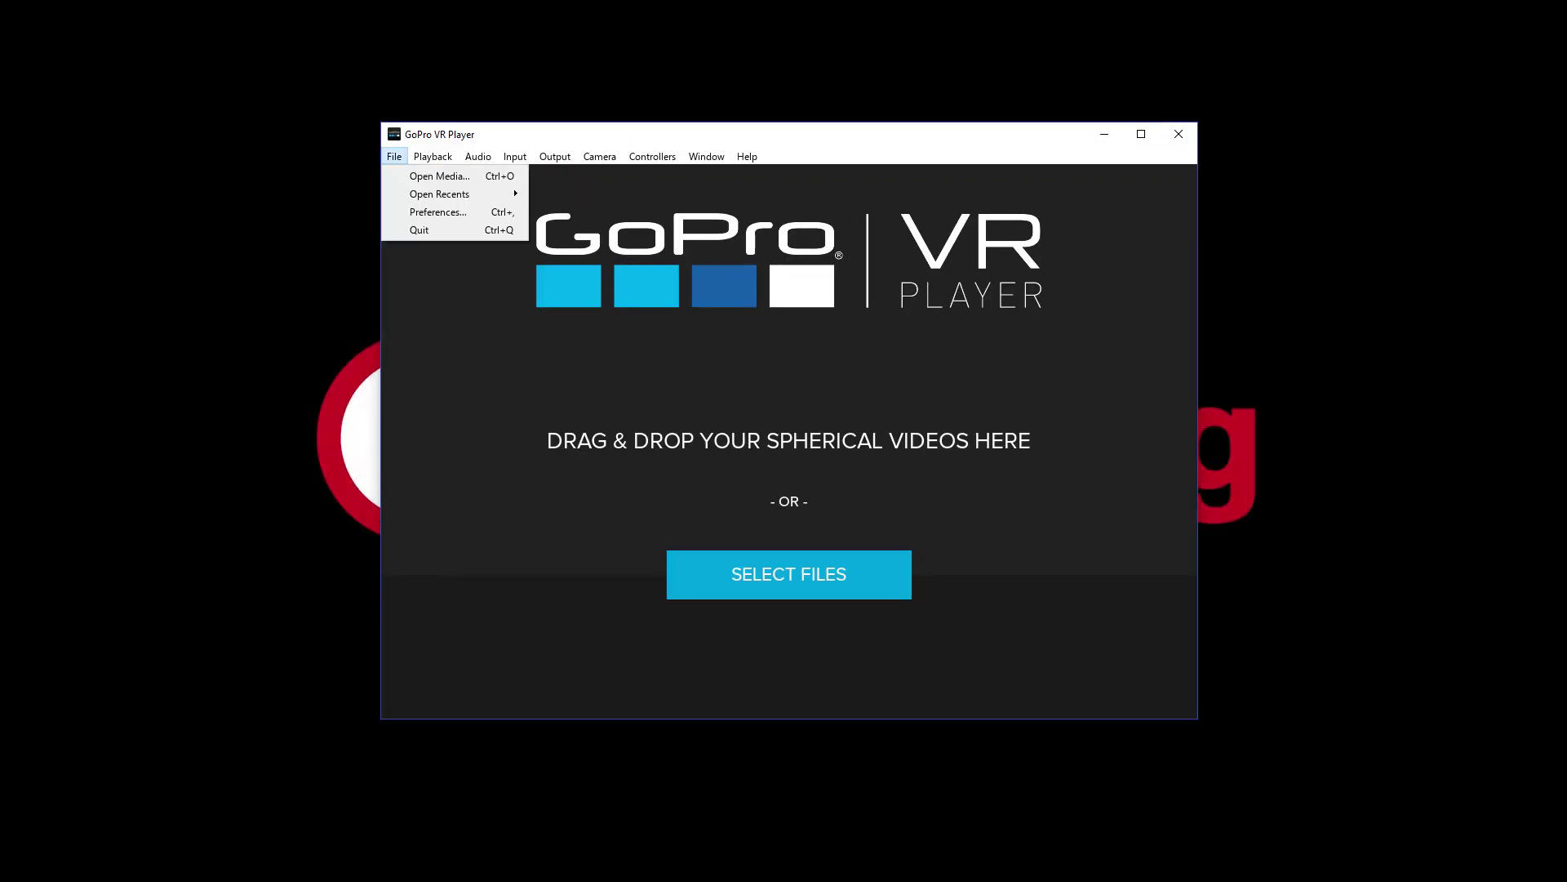
pyautogui.click(490, 211)
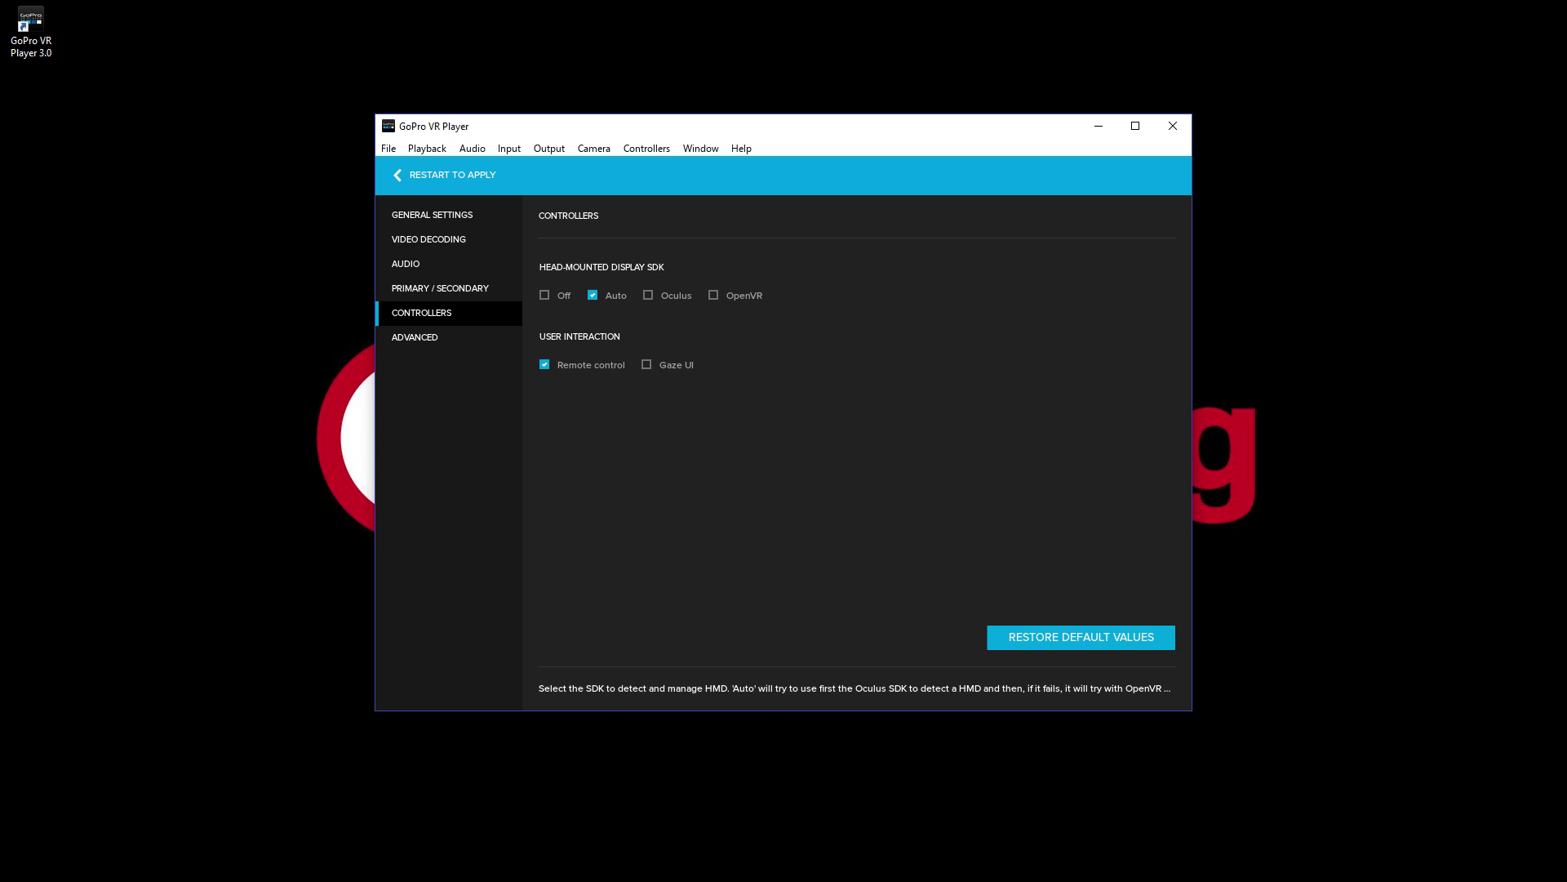
pyautogui.click(544, 294)
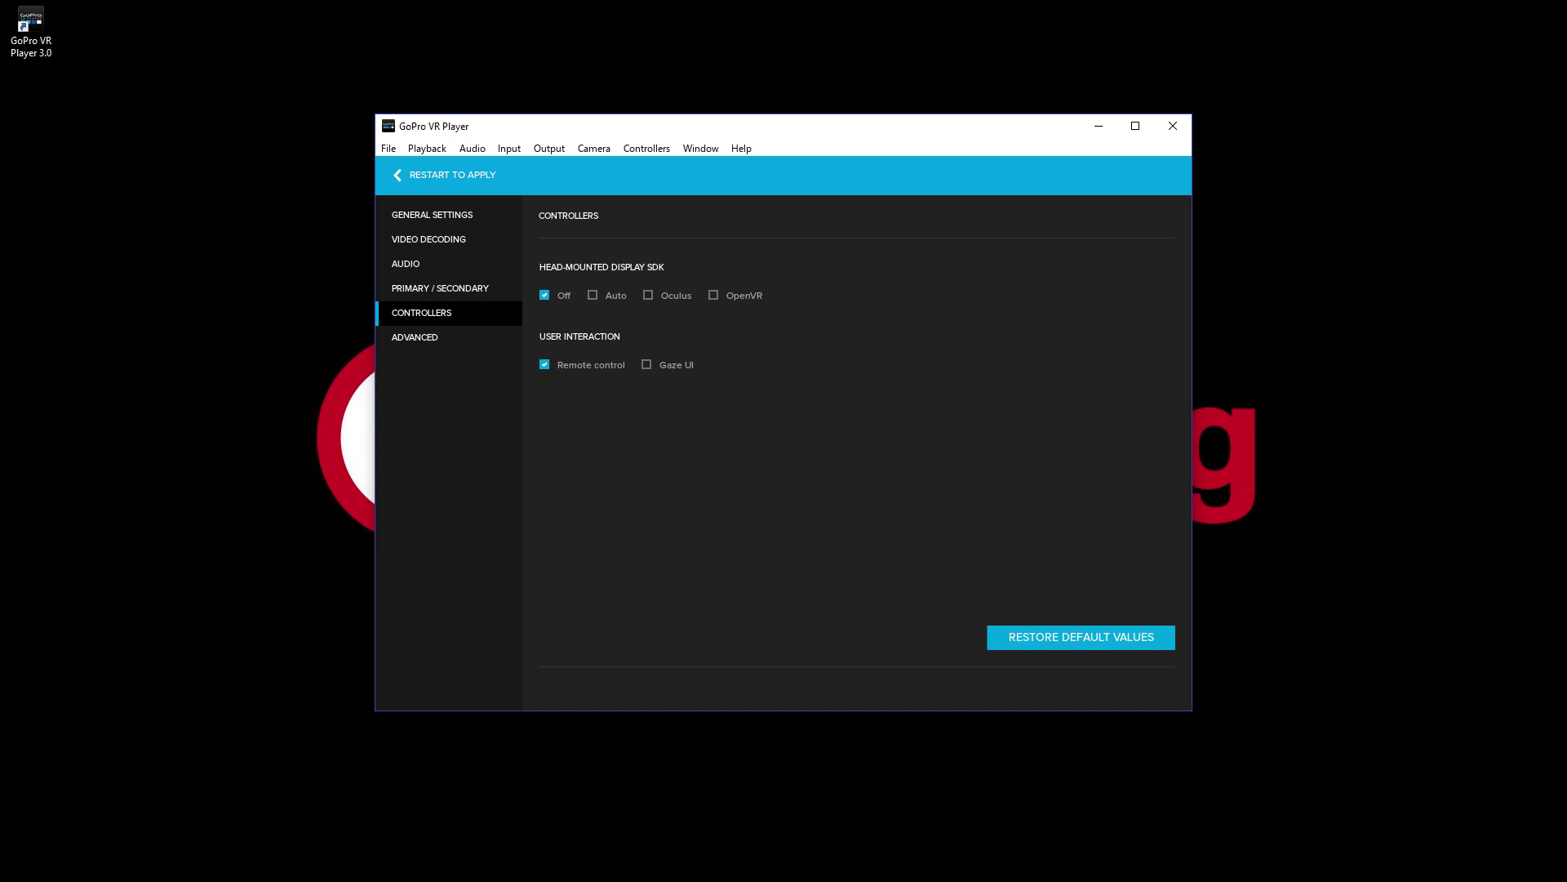
pyautogui.click(432, 215)
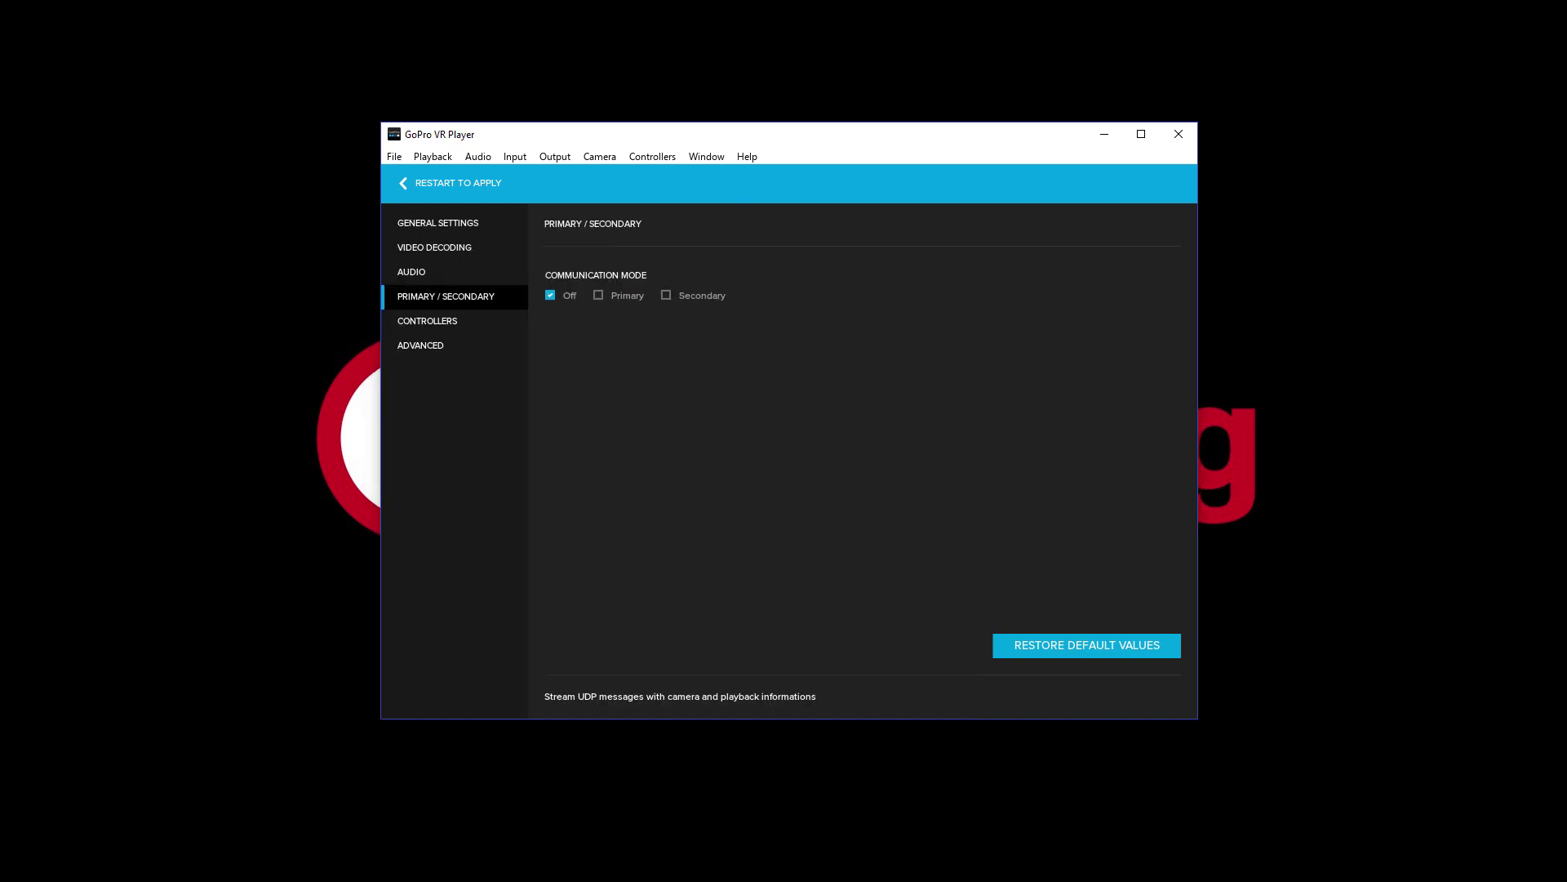
pyautogui.click(666, 295)
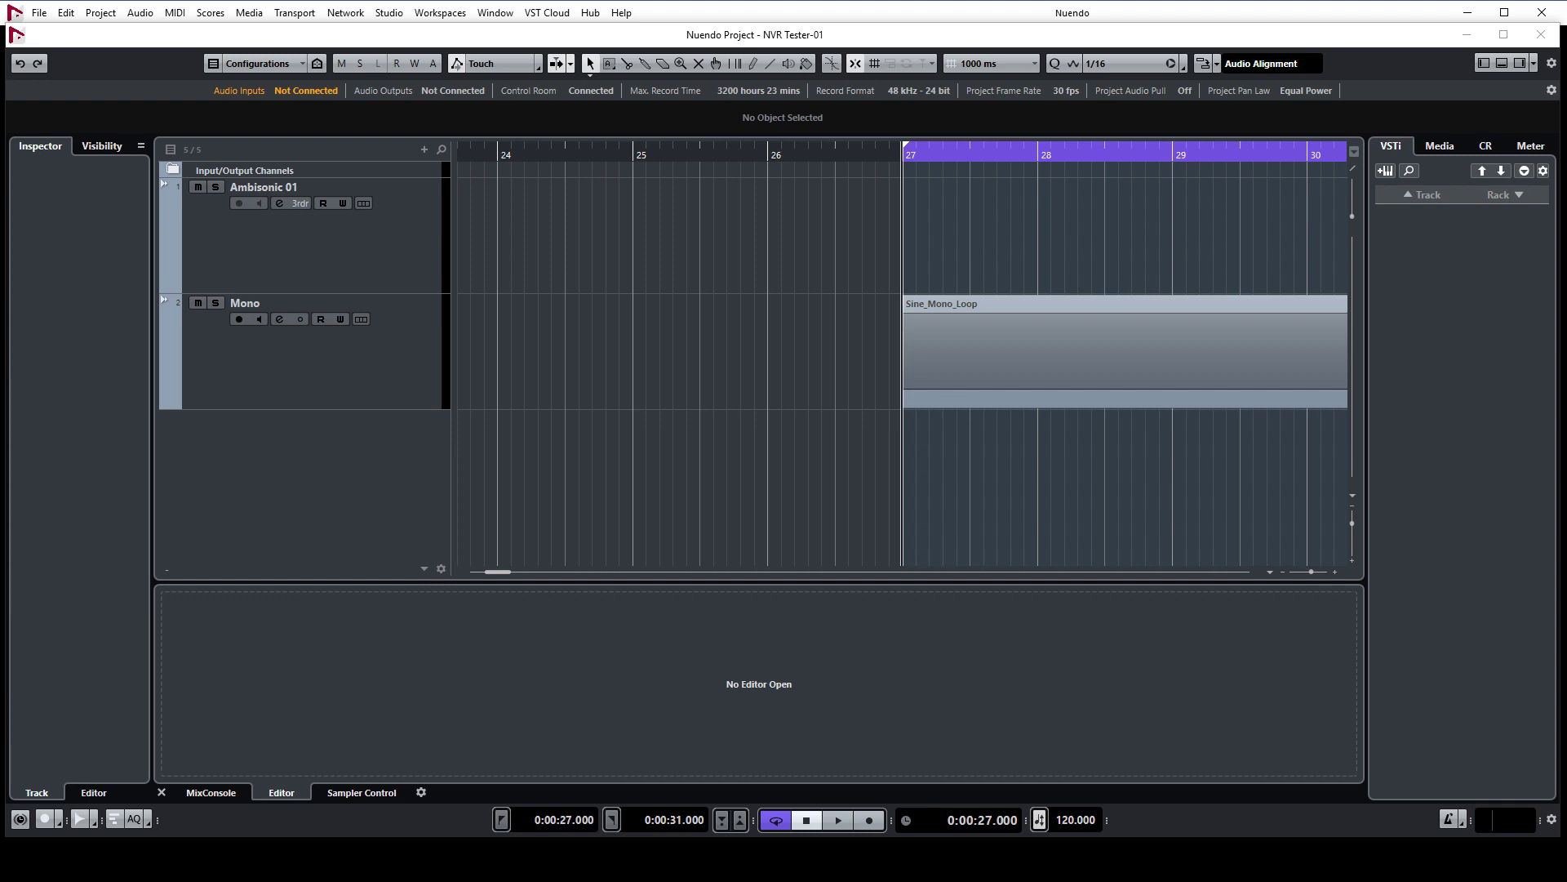
# Step: Back in Nuendo, open the GoPro VR Player Remote and start selecting a video file for it
pyautogui.hotkey('alt', 'p')
pyautogui.press('Down')
pyautogui.press('Down')
pyautogui.press('Down')
pyautogui.press('Down')
pyautogui.press('Down')
pyautogui.press('Down')
pyautogui.press('Down')
pyautogui.press('Down')
pyautogui.press('Down')
pyautogui.press('Down')
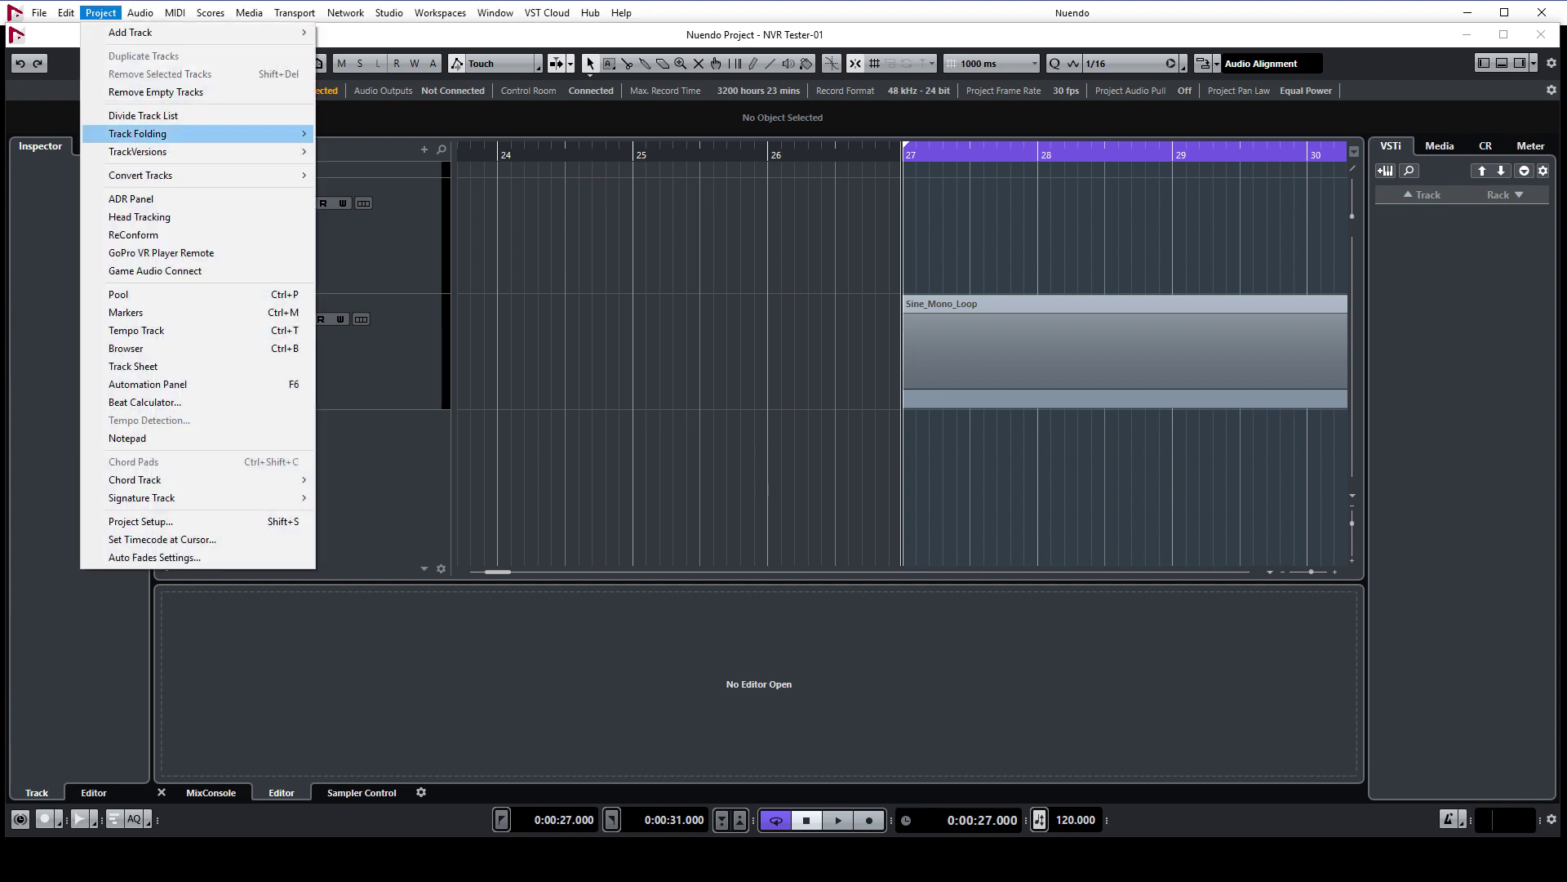
pyautogui.press('Return')
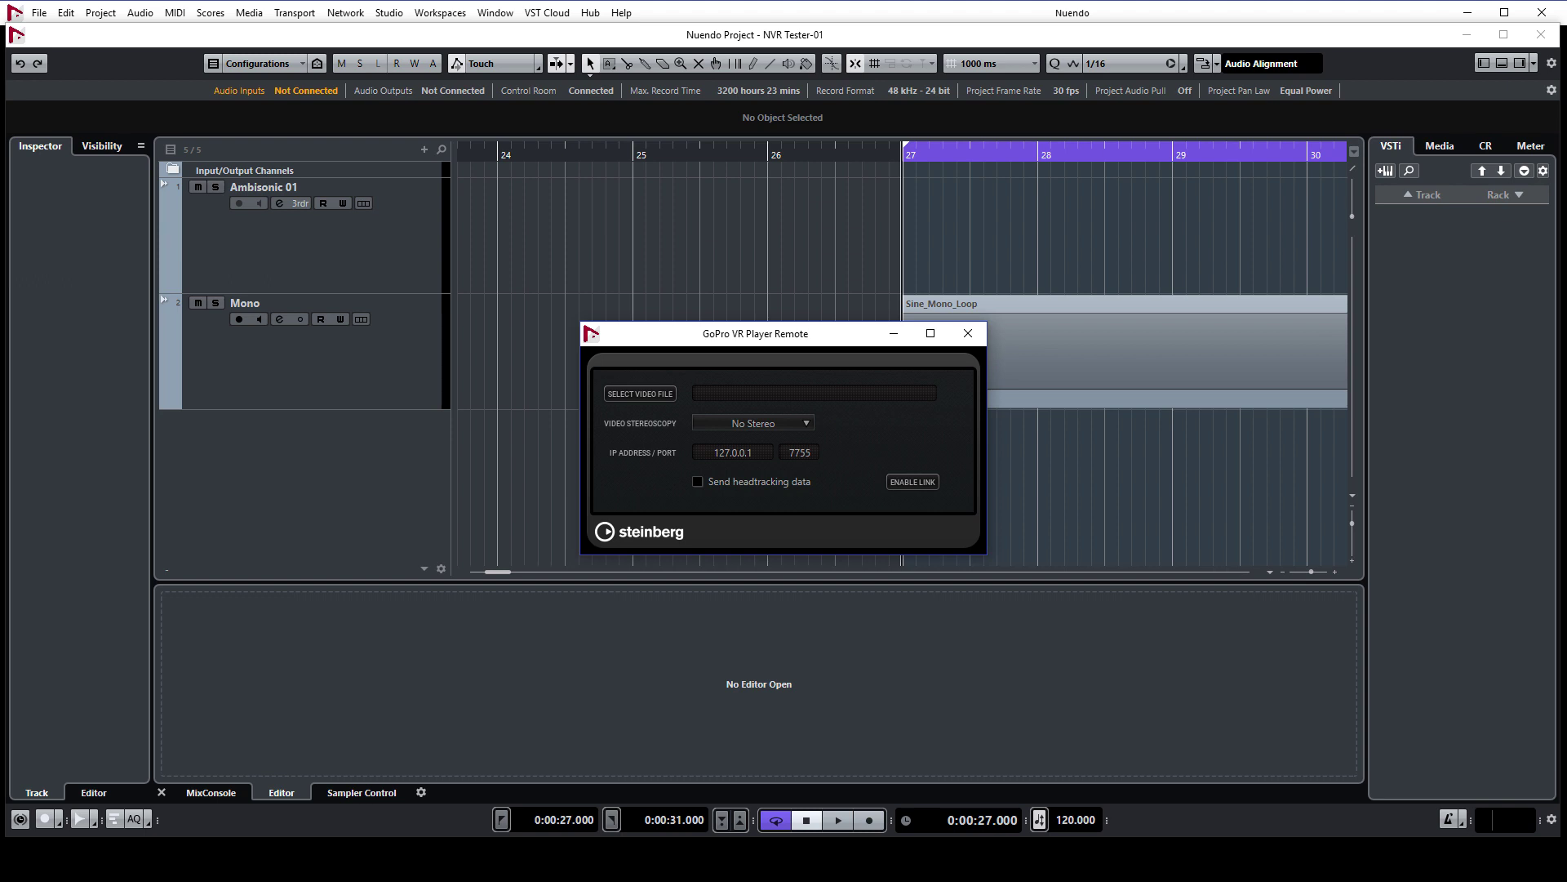
pyautogui.hotkey('alt', 'Tab')
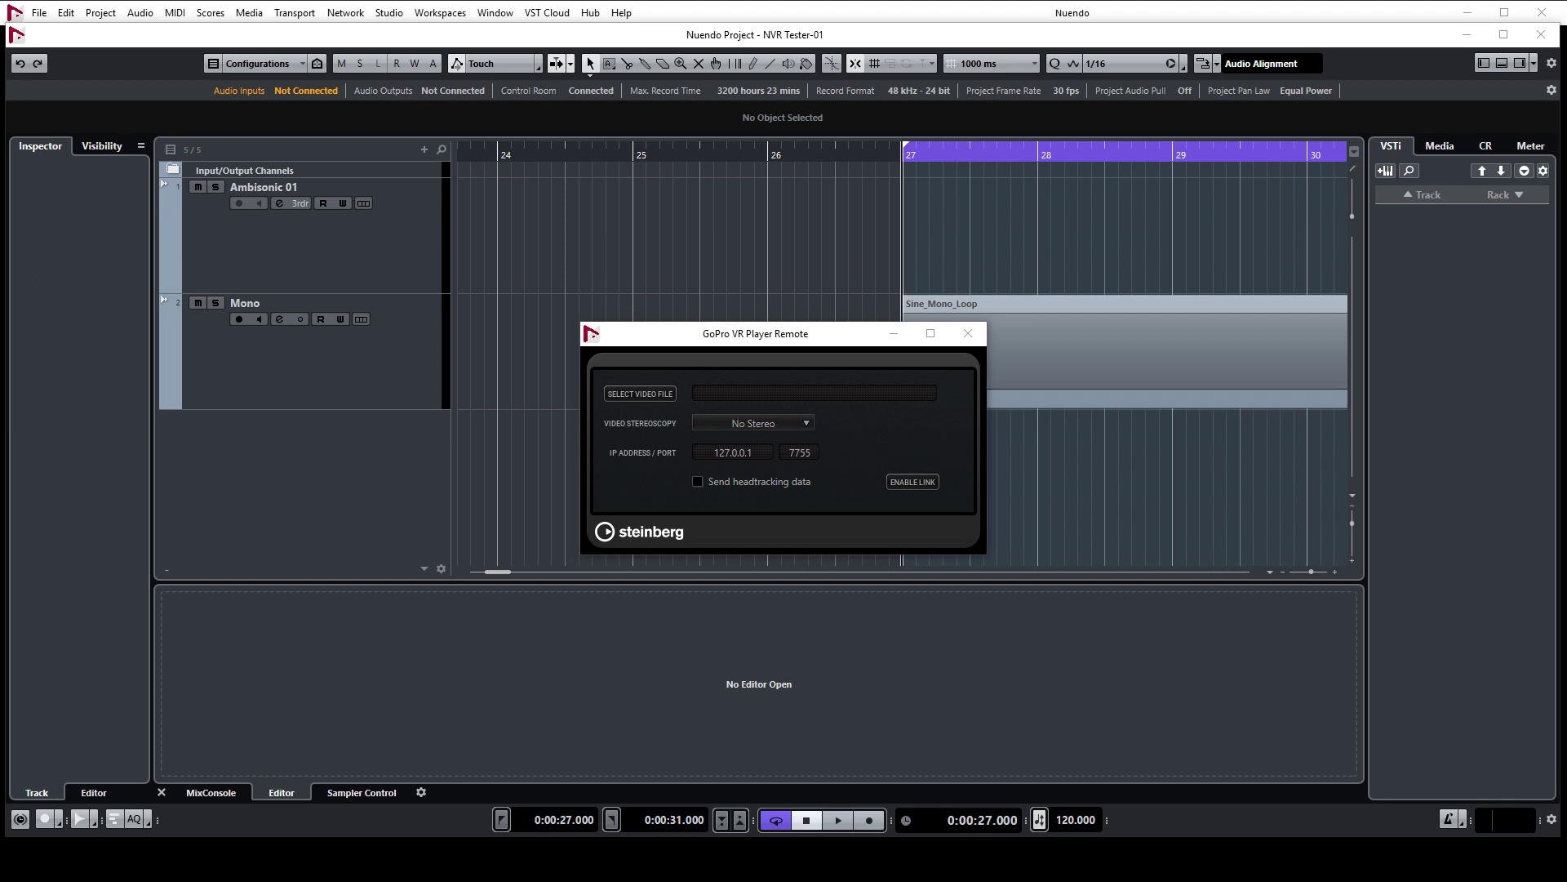
pyautogui.click(640, 394)
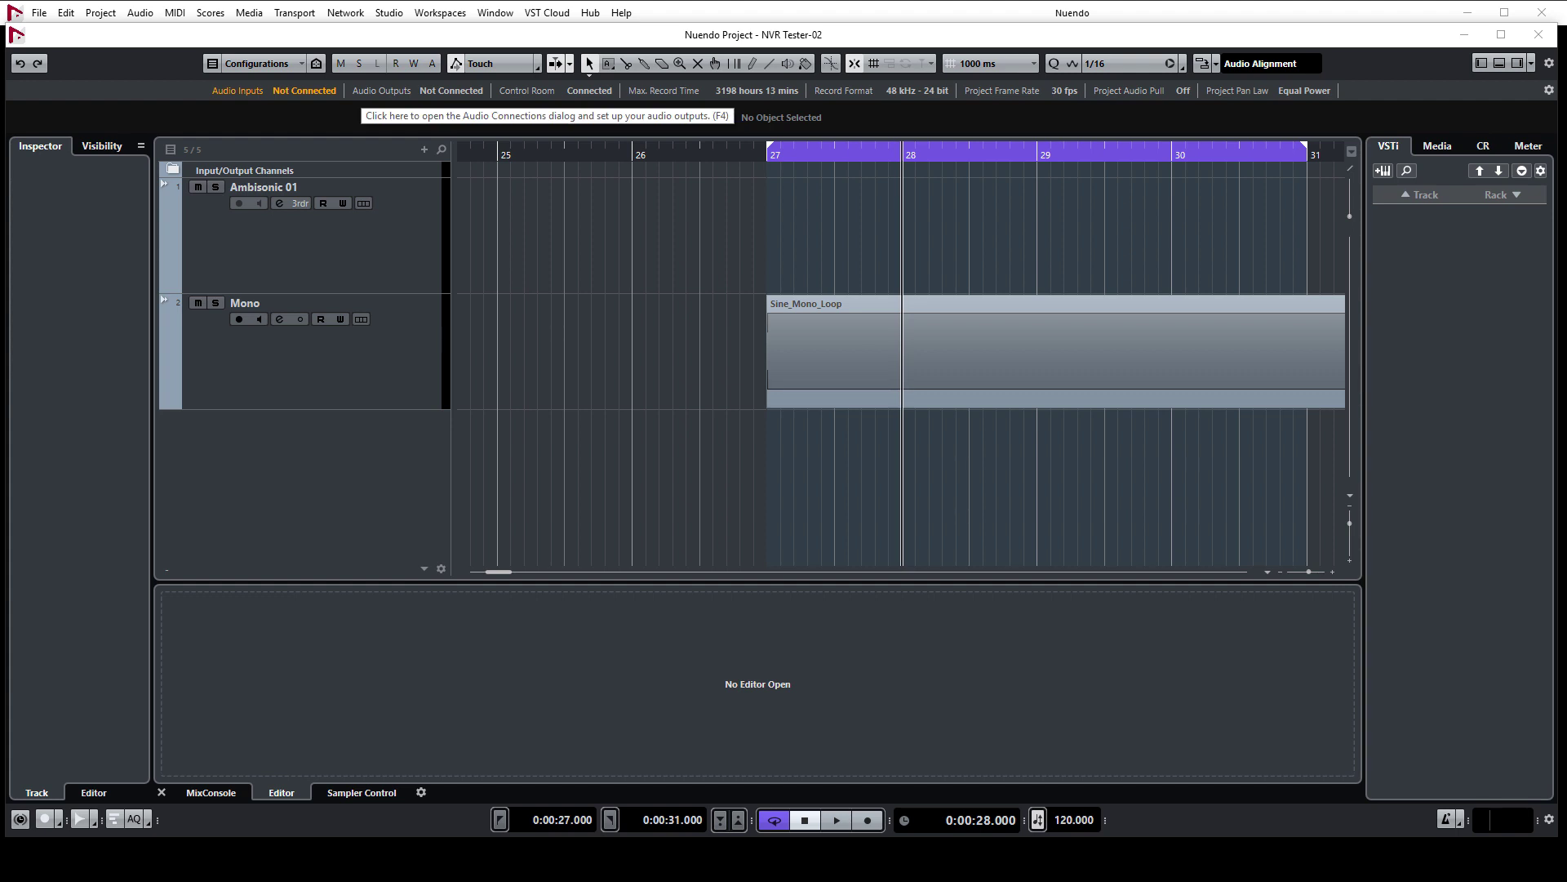
# Step: Open the audio output connections and keep device port 0 of the 3rd Order Ambisonics Out bus at Not Connected
pyautogui.click(368, 91)
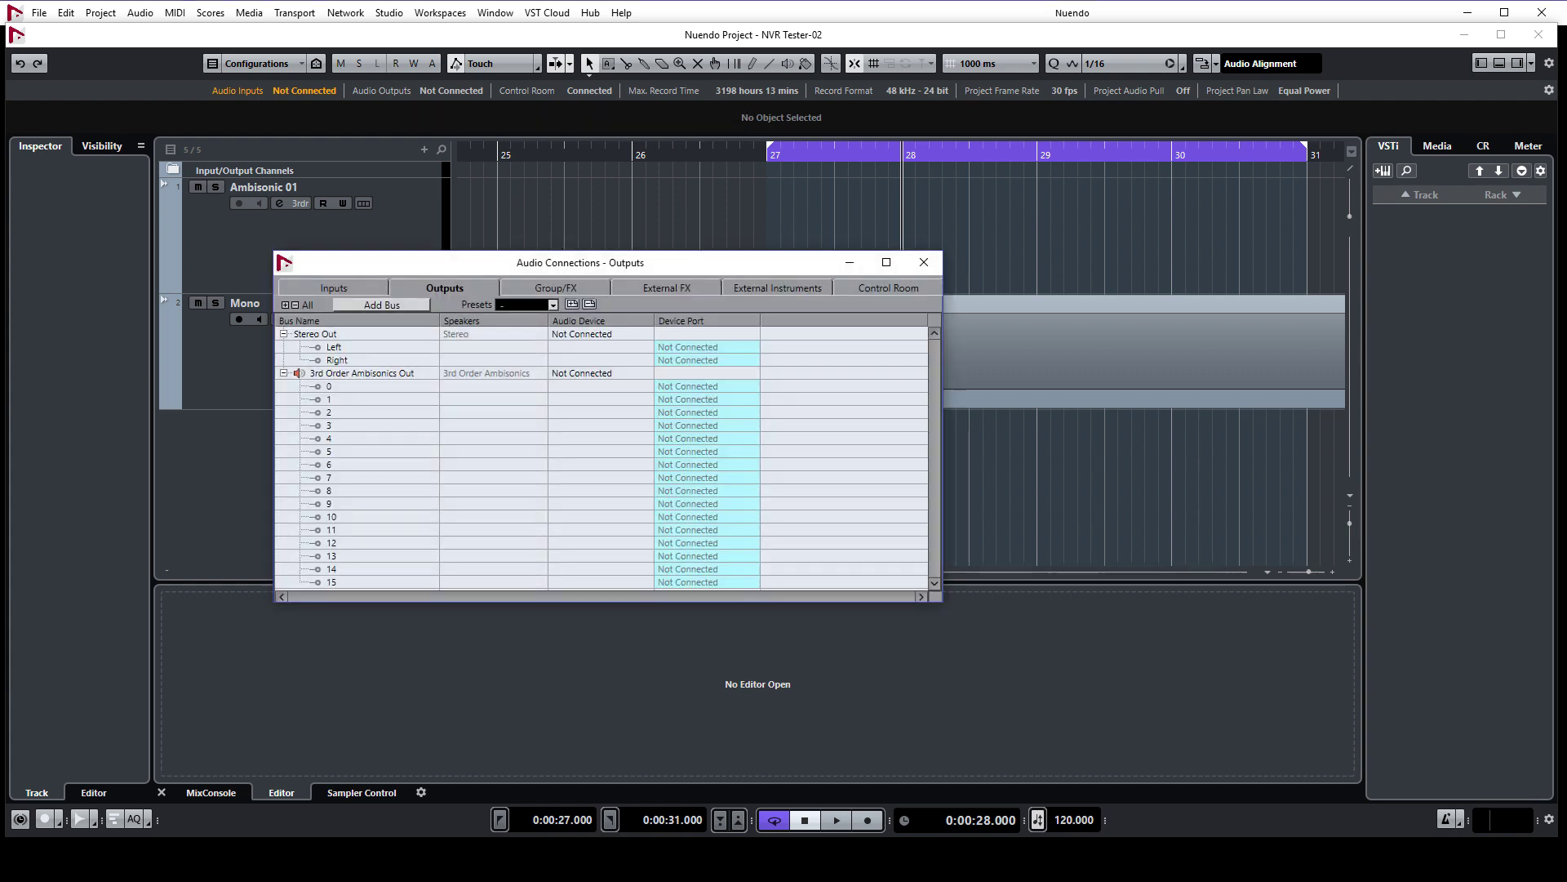
pyautogui.moveTo(580, 262); pyautogui.dragTo(790, 373)
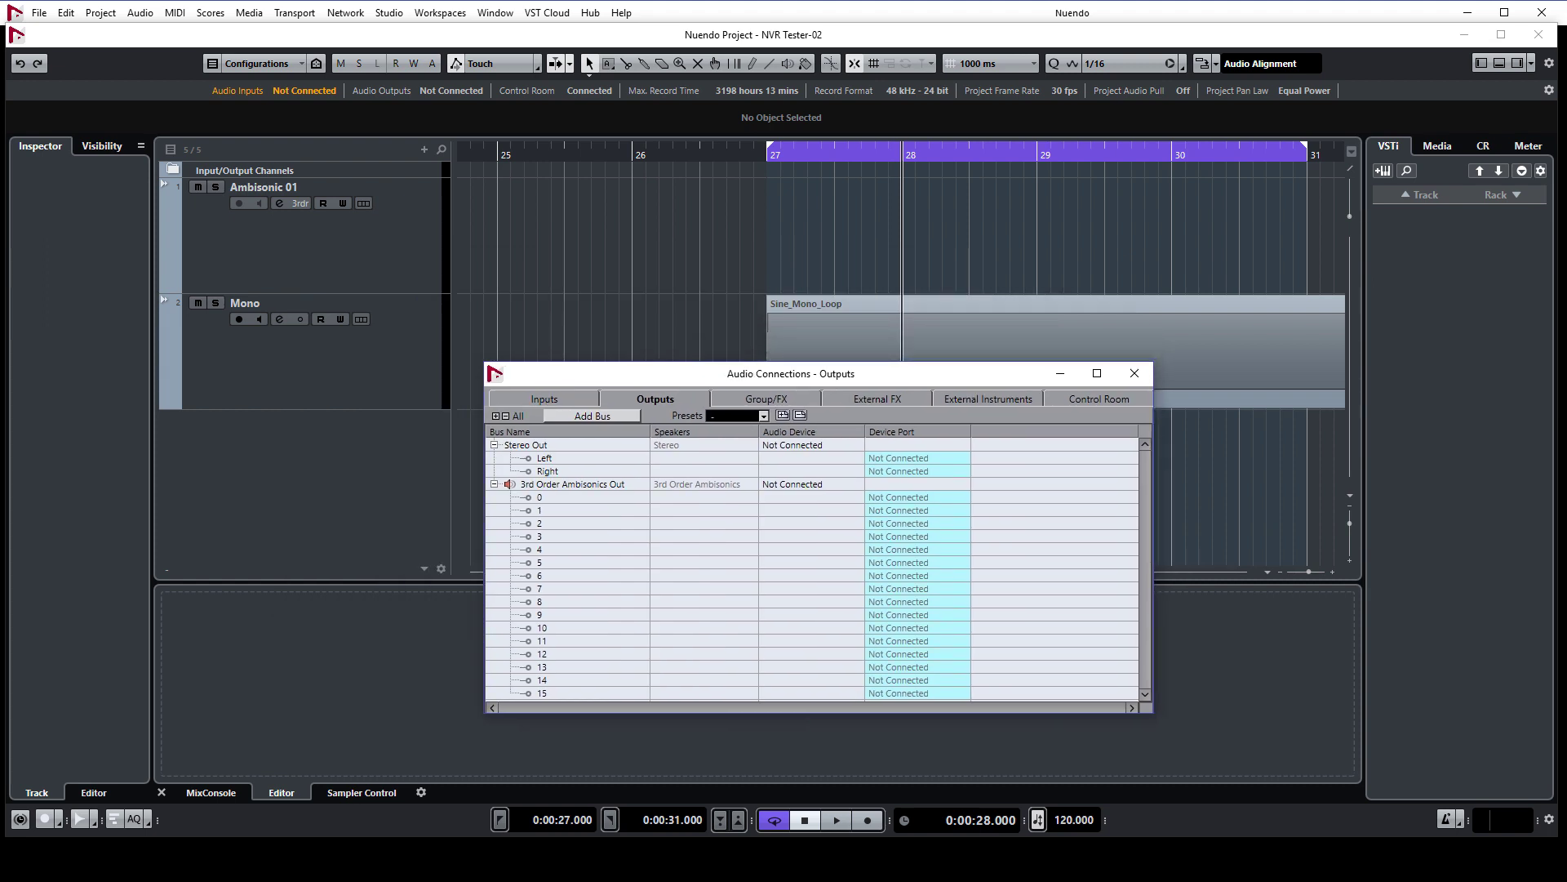
pyautogui.press('F4')
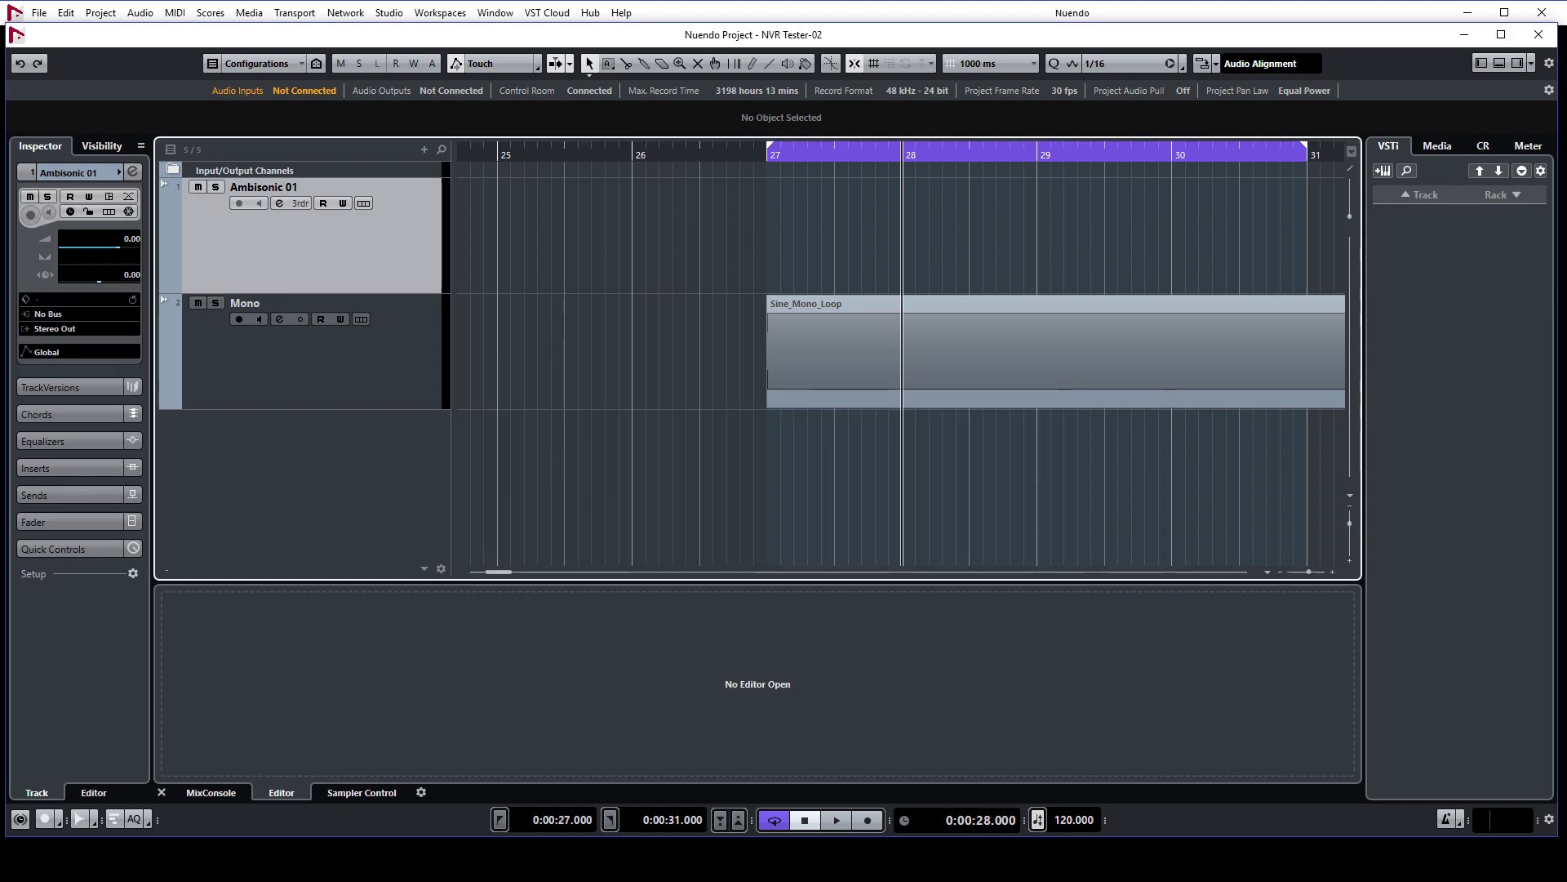
pyautogui.press('F4')
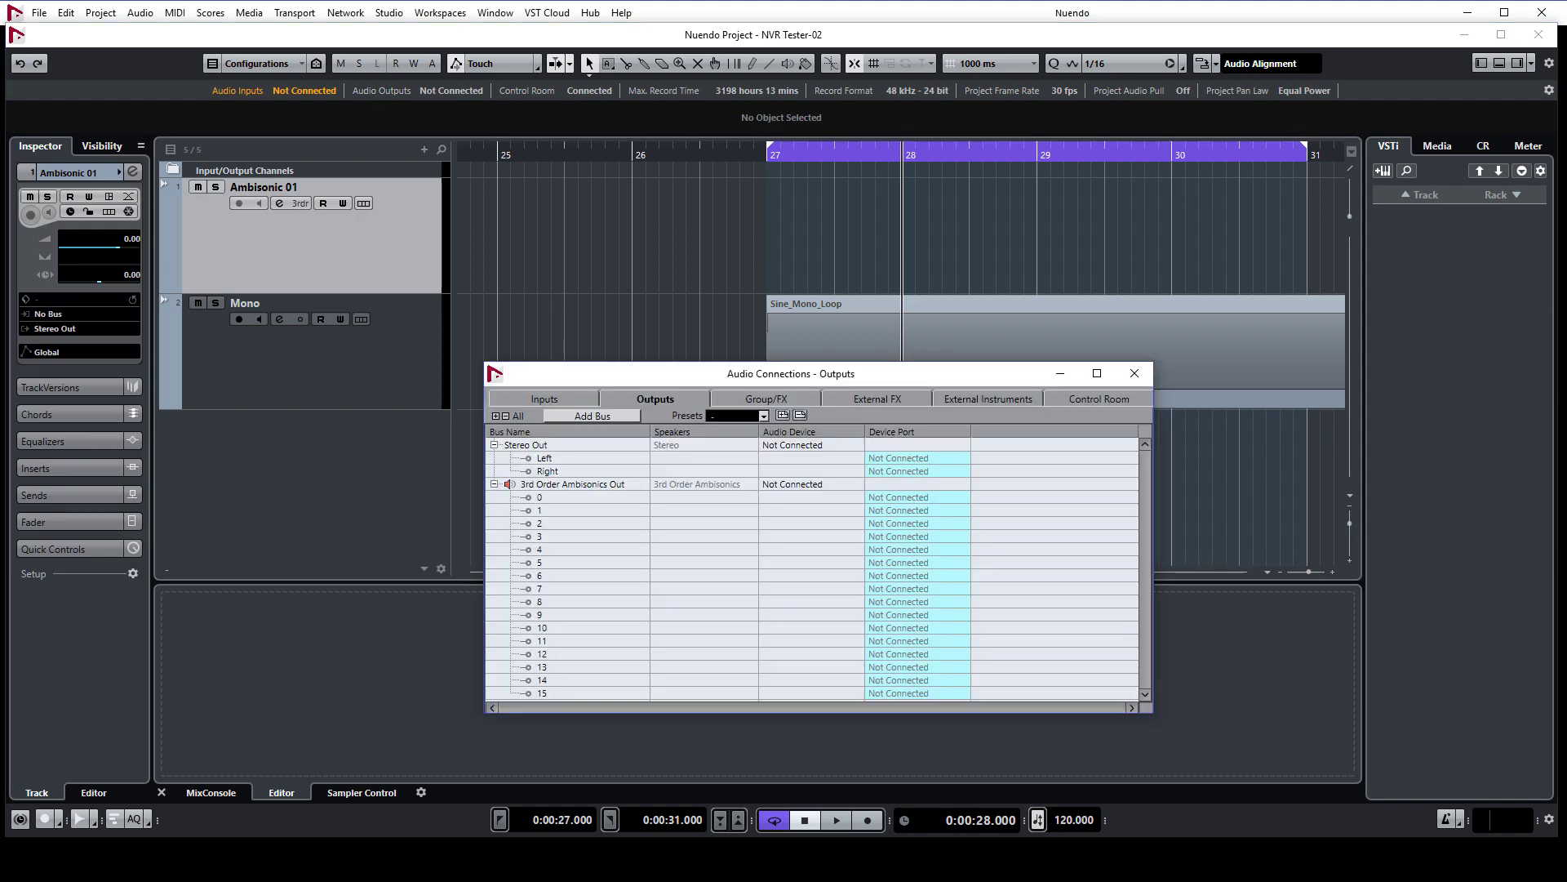
pyautogui.moveTo(790, 373); pyautogui.dragTo(753, 252)
pyautogui.click(860, 375)
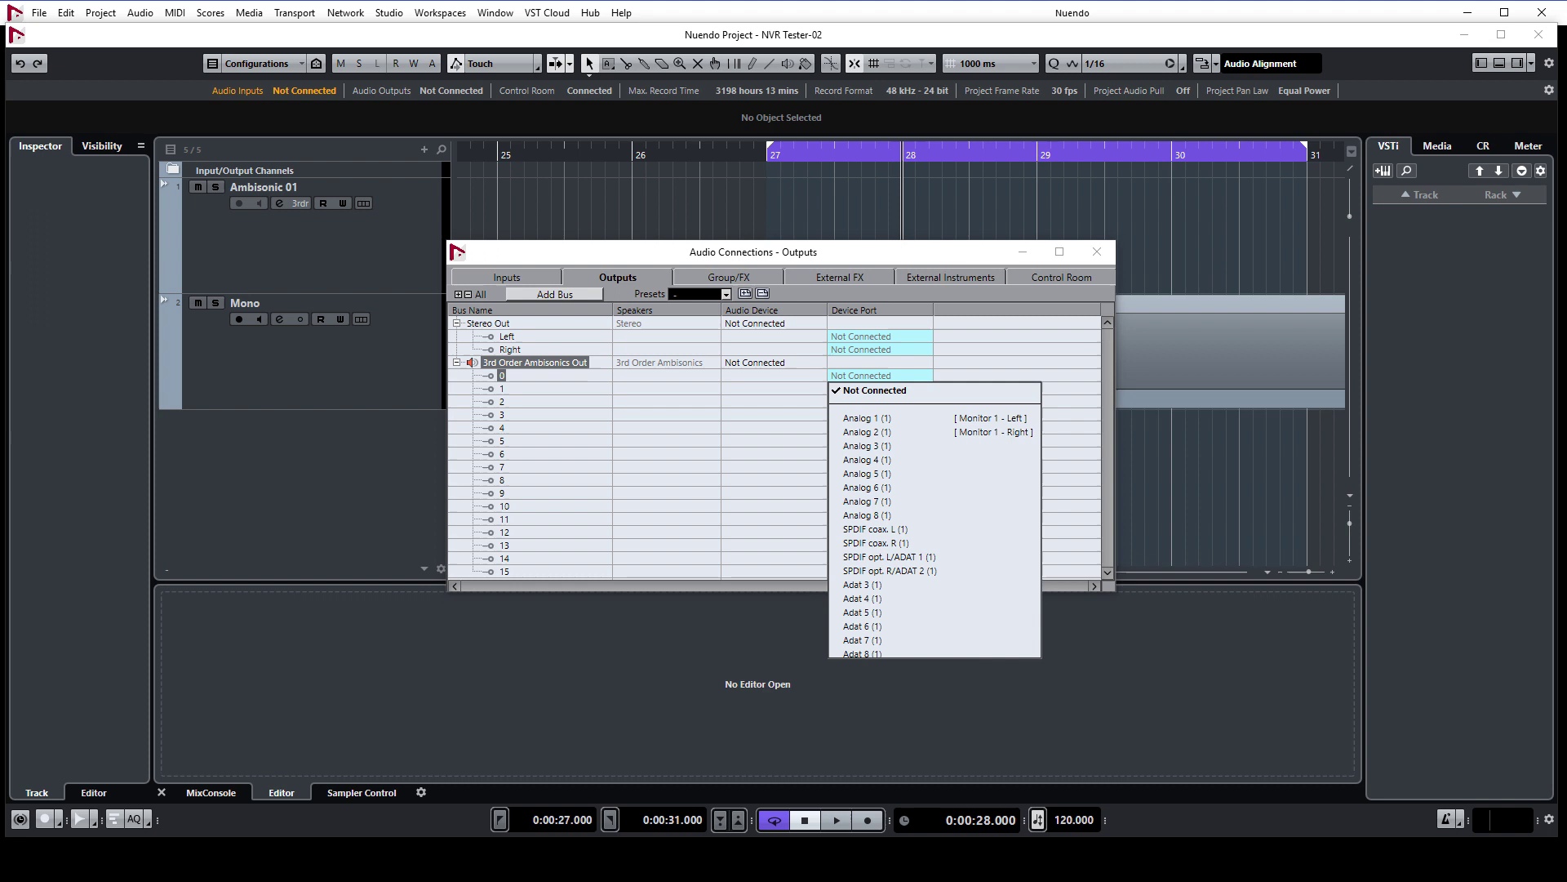
pyautogui.click(860, 387)
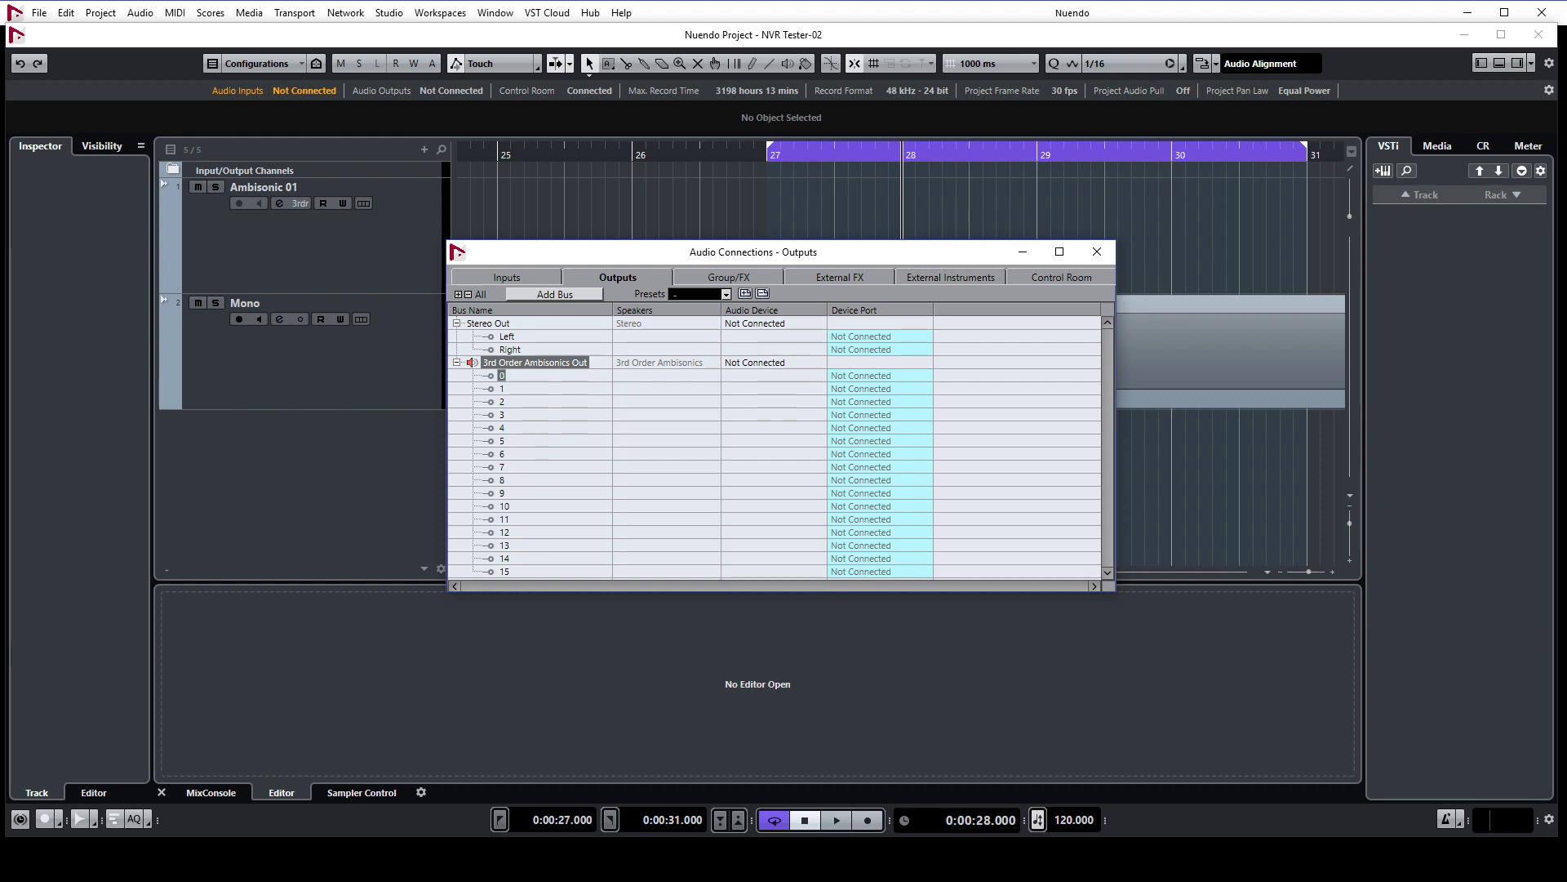
# Step: Show the Control Room connections and examine the left device port and audio device choices of Monitor 1
pyautogui.click(1061, 277)
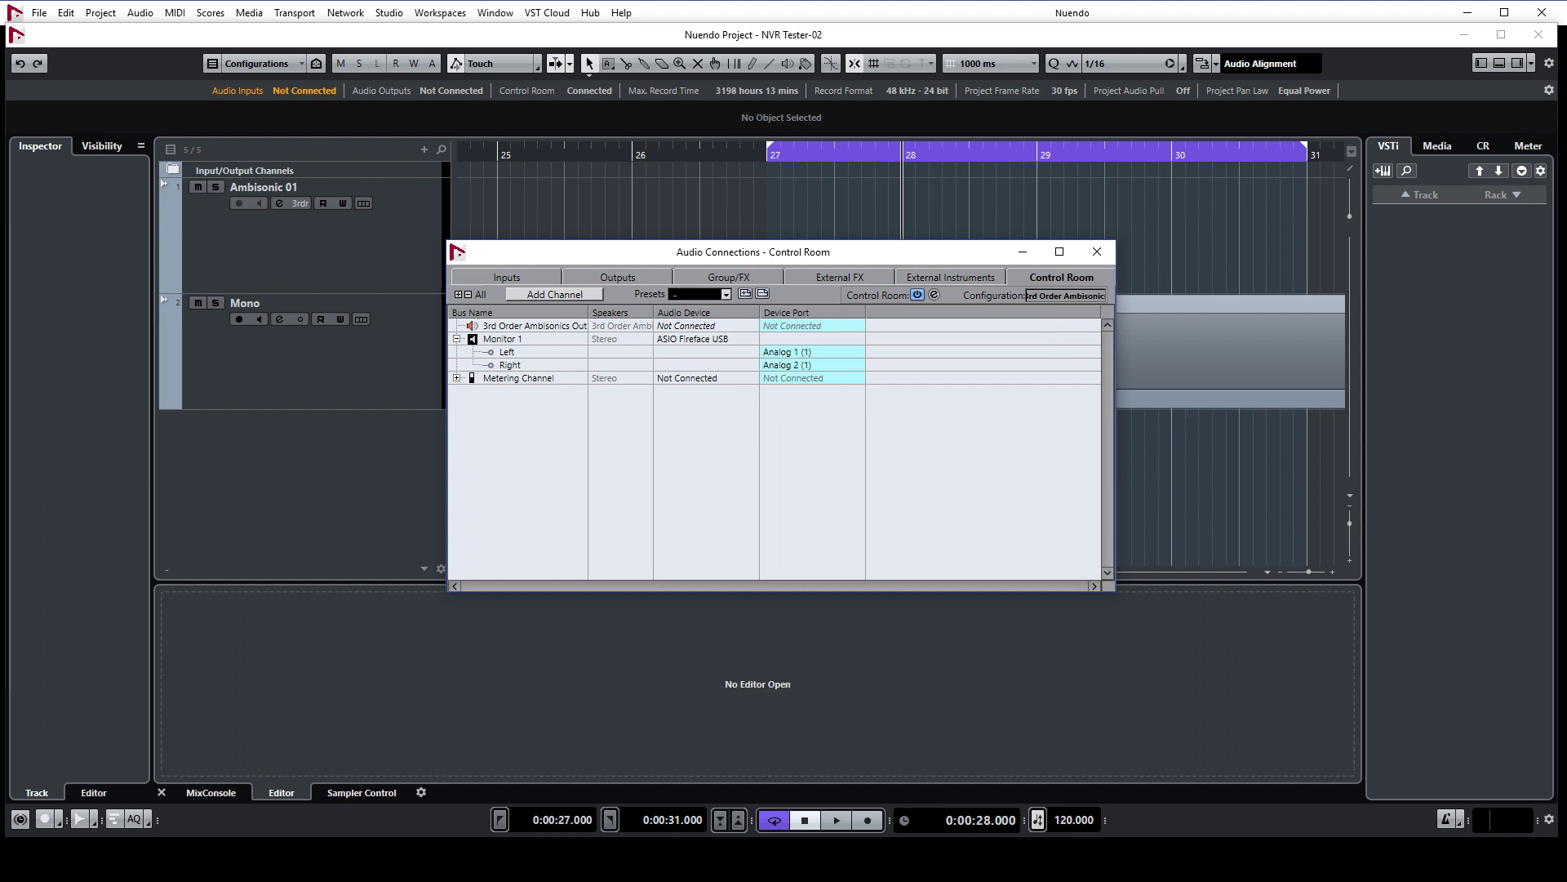
pyautogui.click(811, 352)
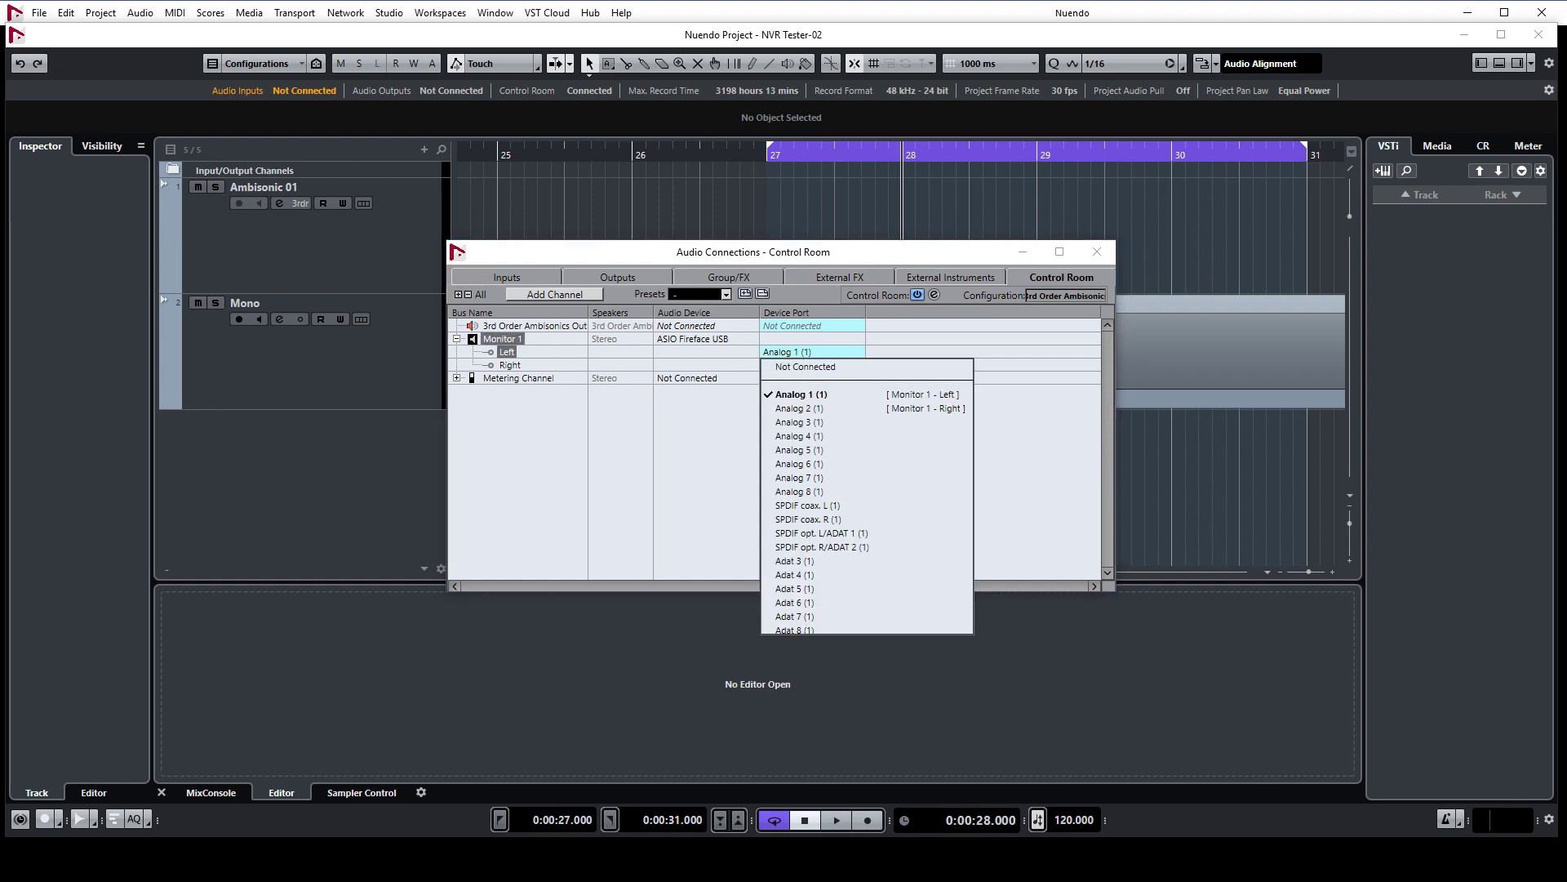
pyautogui.press('Escape')
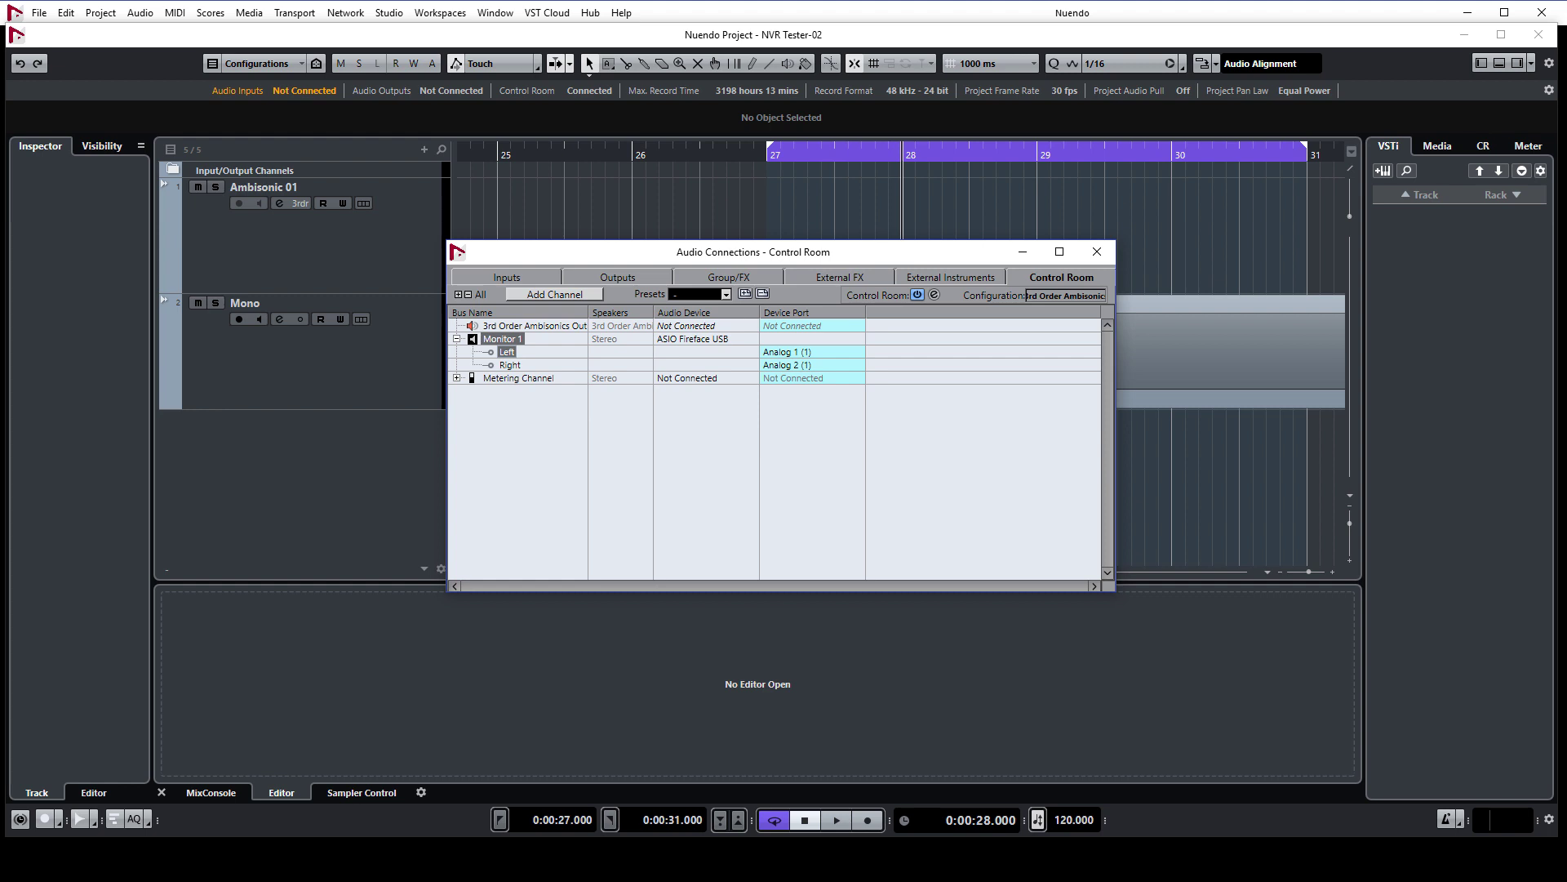
pyautogui.click(692, 339)
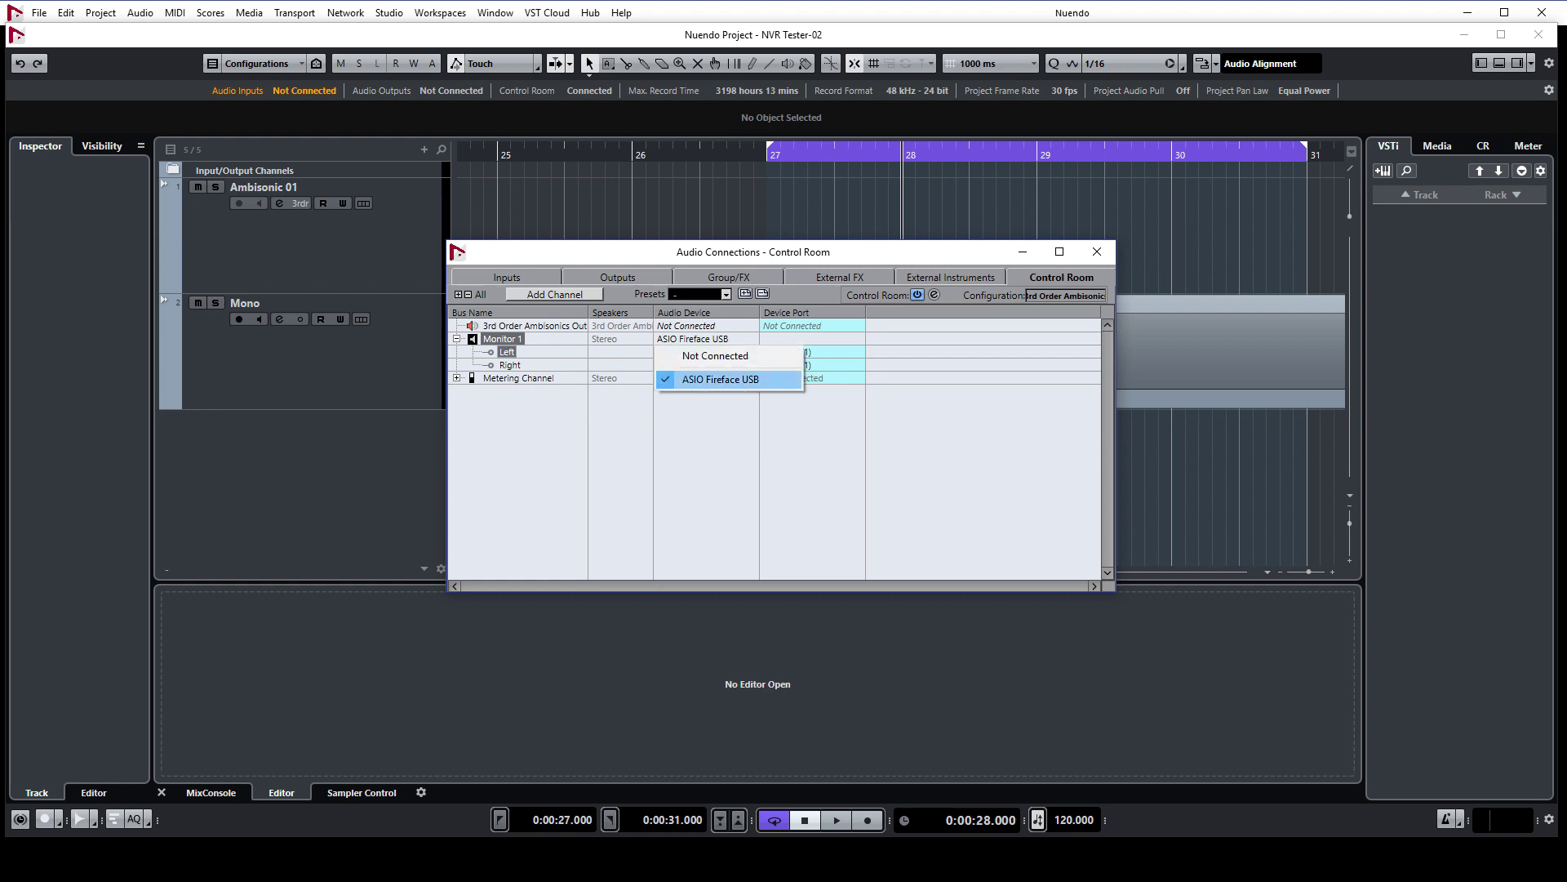
pyautogui.press('Escape')
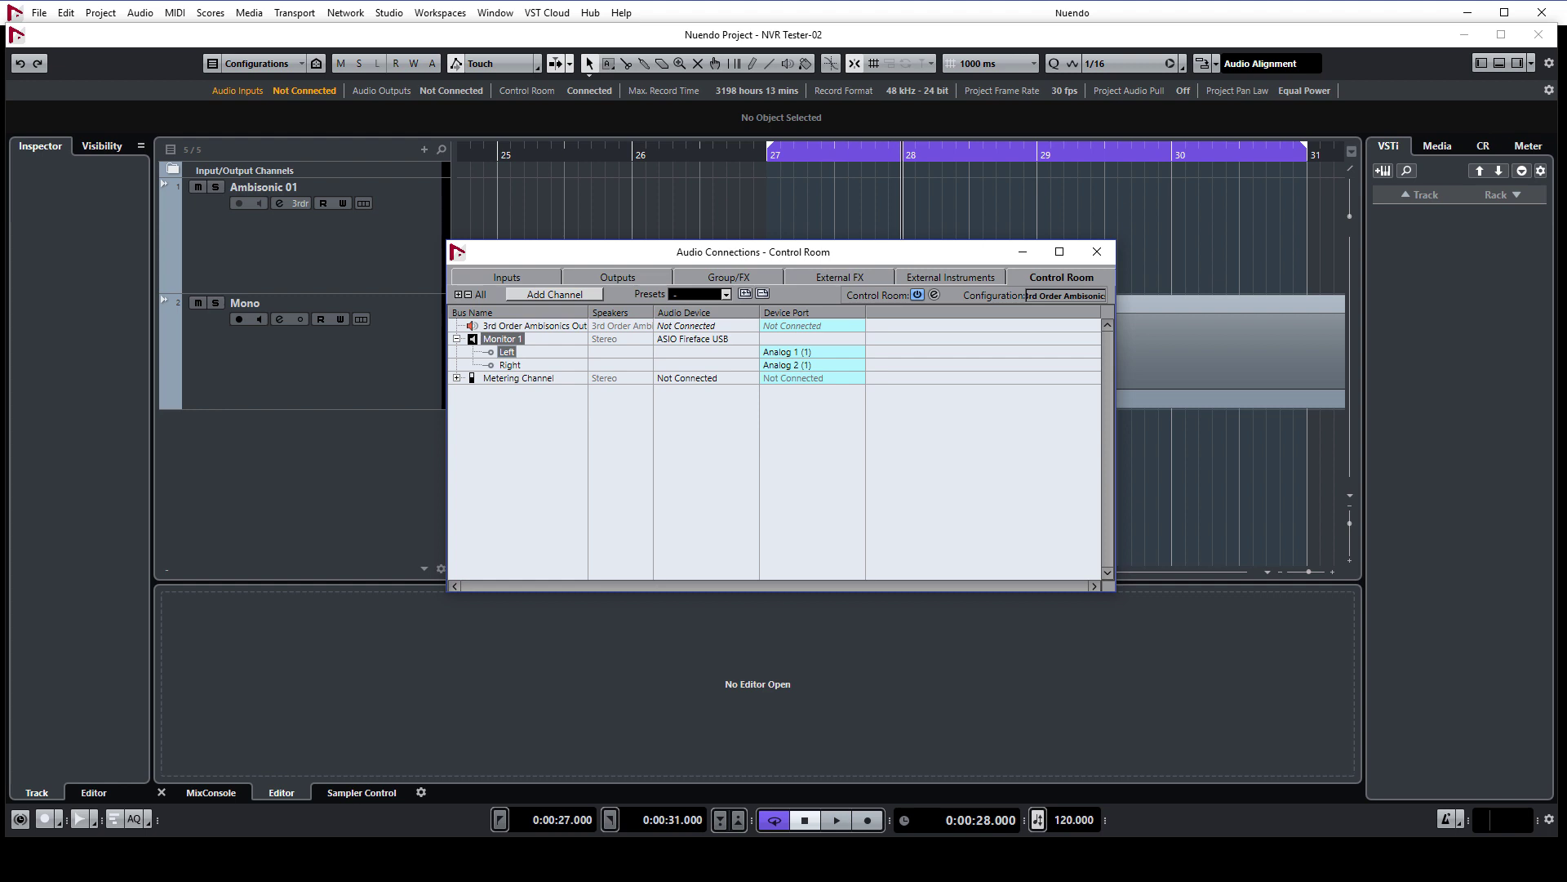
# Step: Bring the MixConsole into view, enlarge it to examine the channel routing, and move it aside
pyautogui.moveTo(776, 0); pyautogui.dragTo(1079, 175)
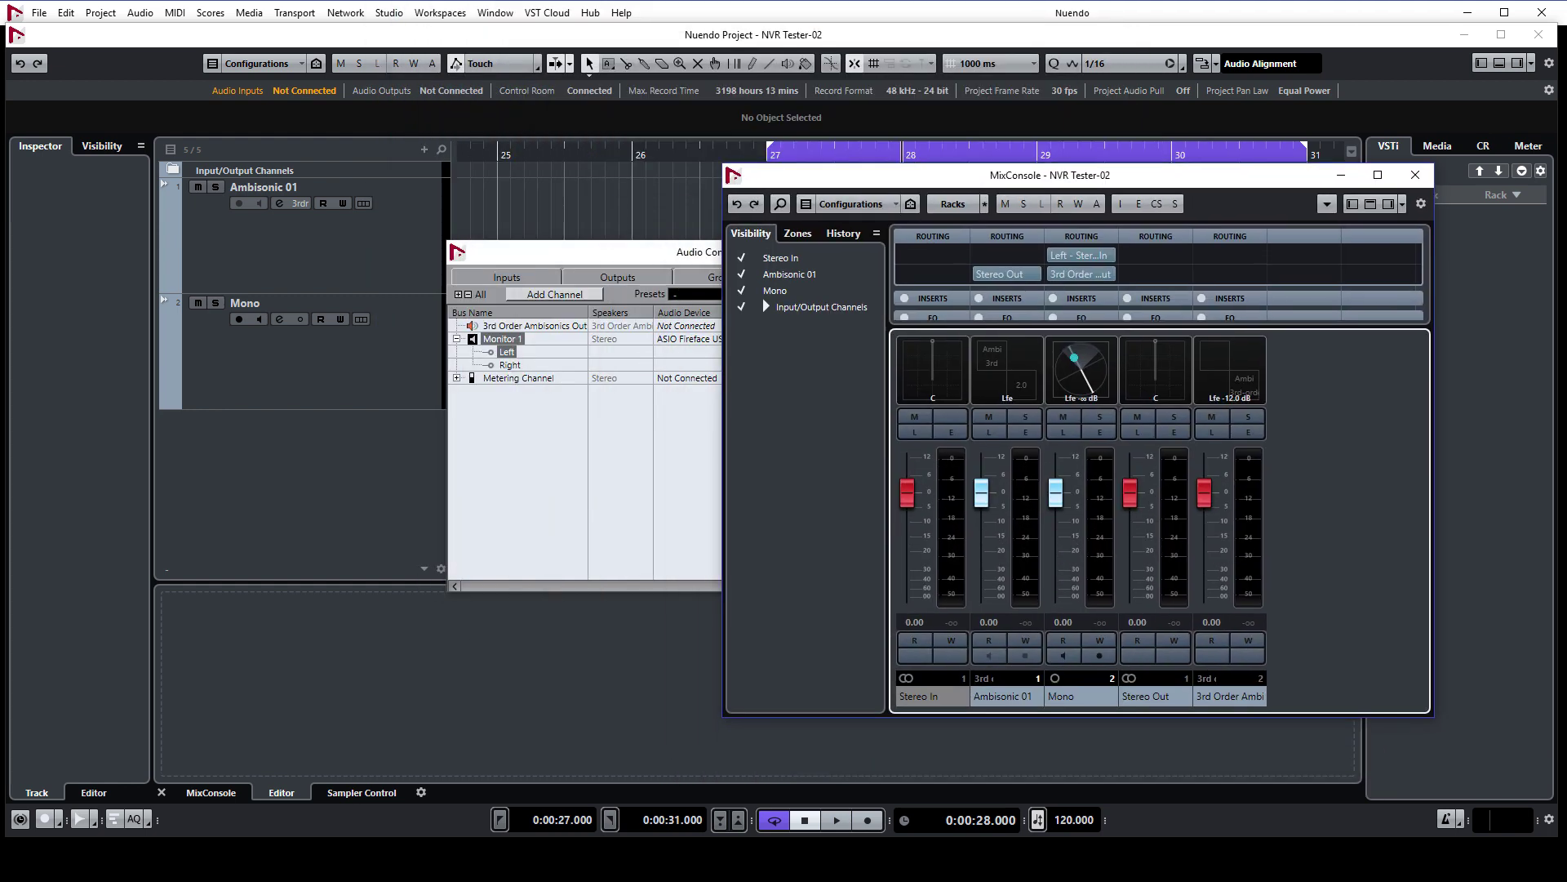
pyautogui.moveTo(1079, 175); pyautogui.dragTo(766, 58)
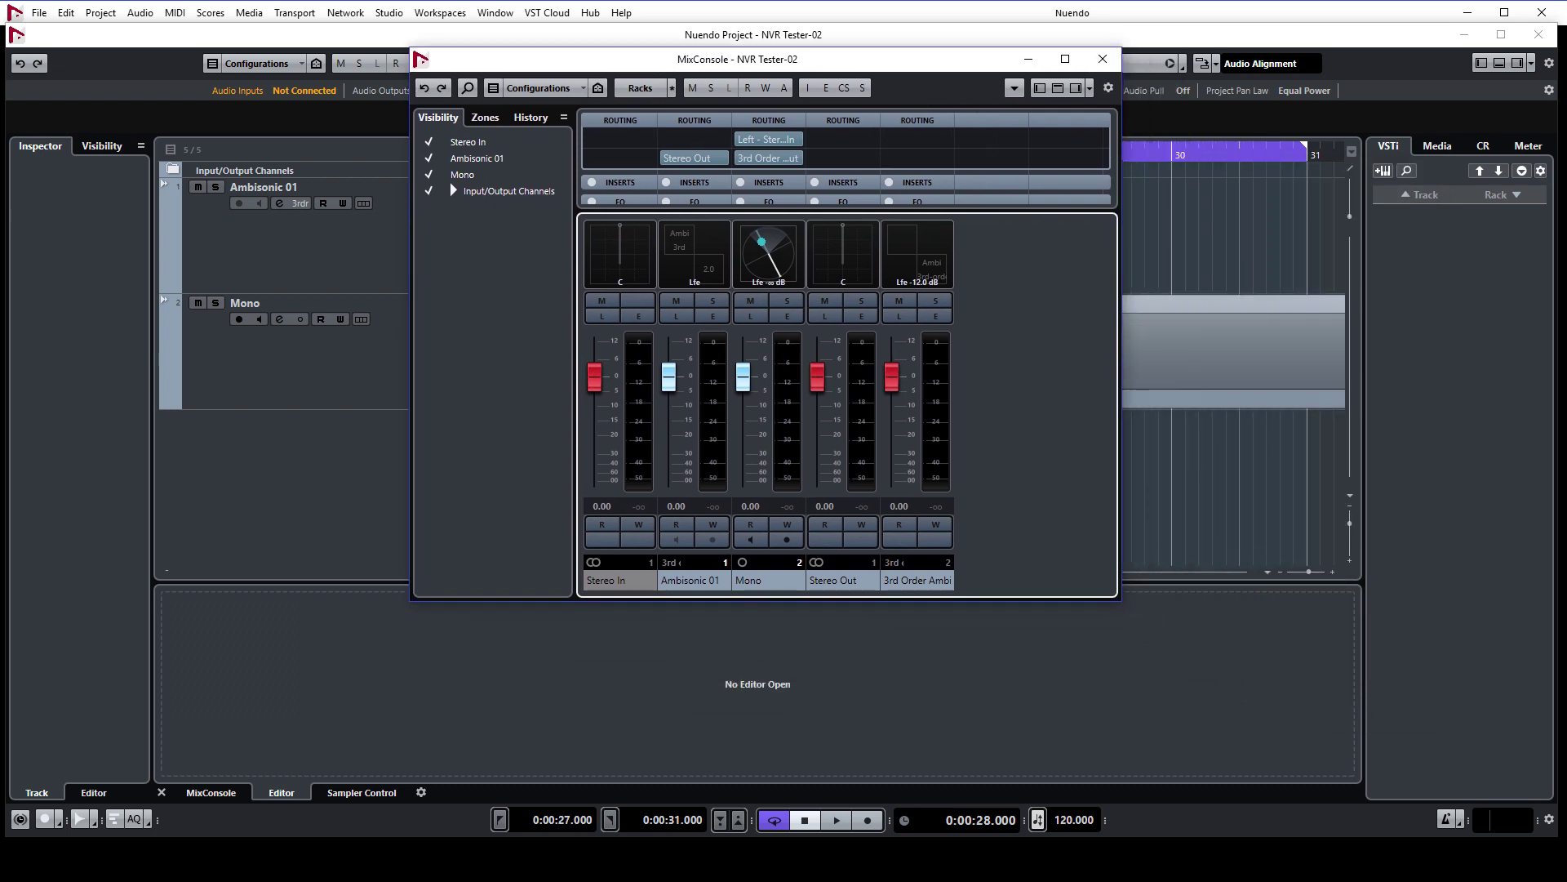
pyautogui.moveTo(1121, 600); pyautogui.dragTo(1389, 740)
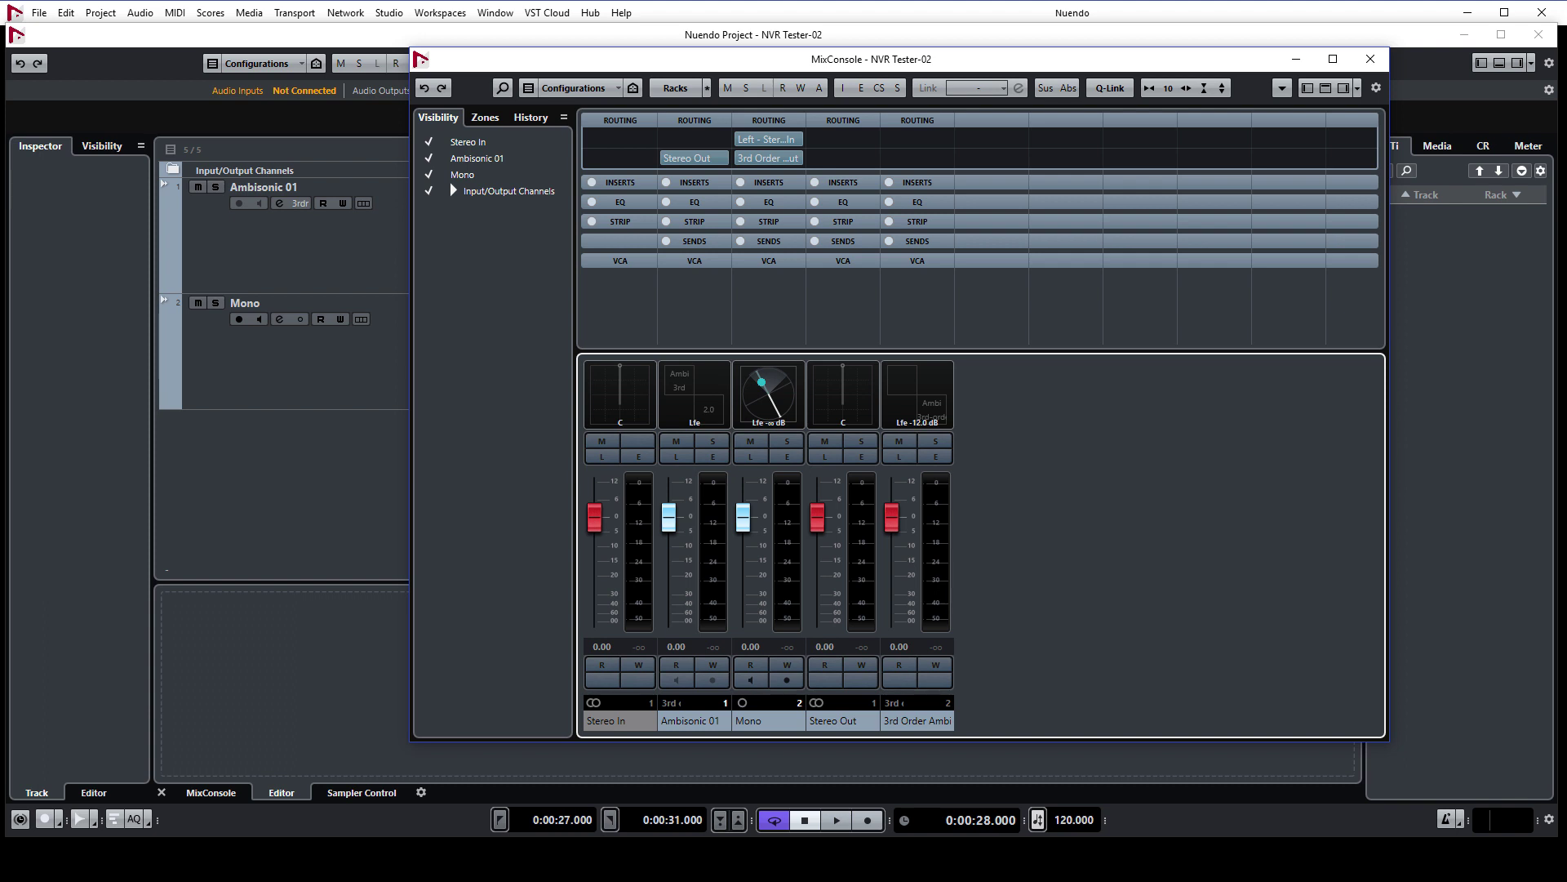
pyautogui.moveTo(653, 59); pyautogui.dragTo(1407, 226)
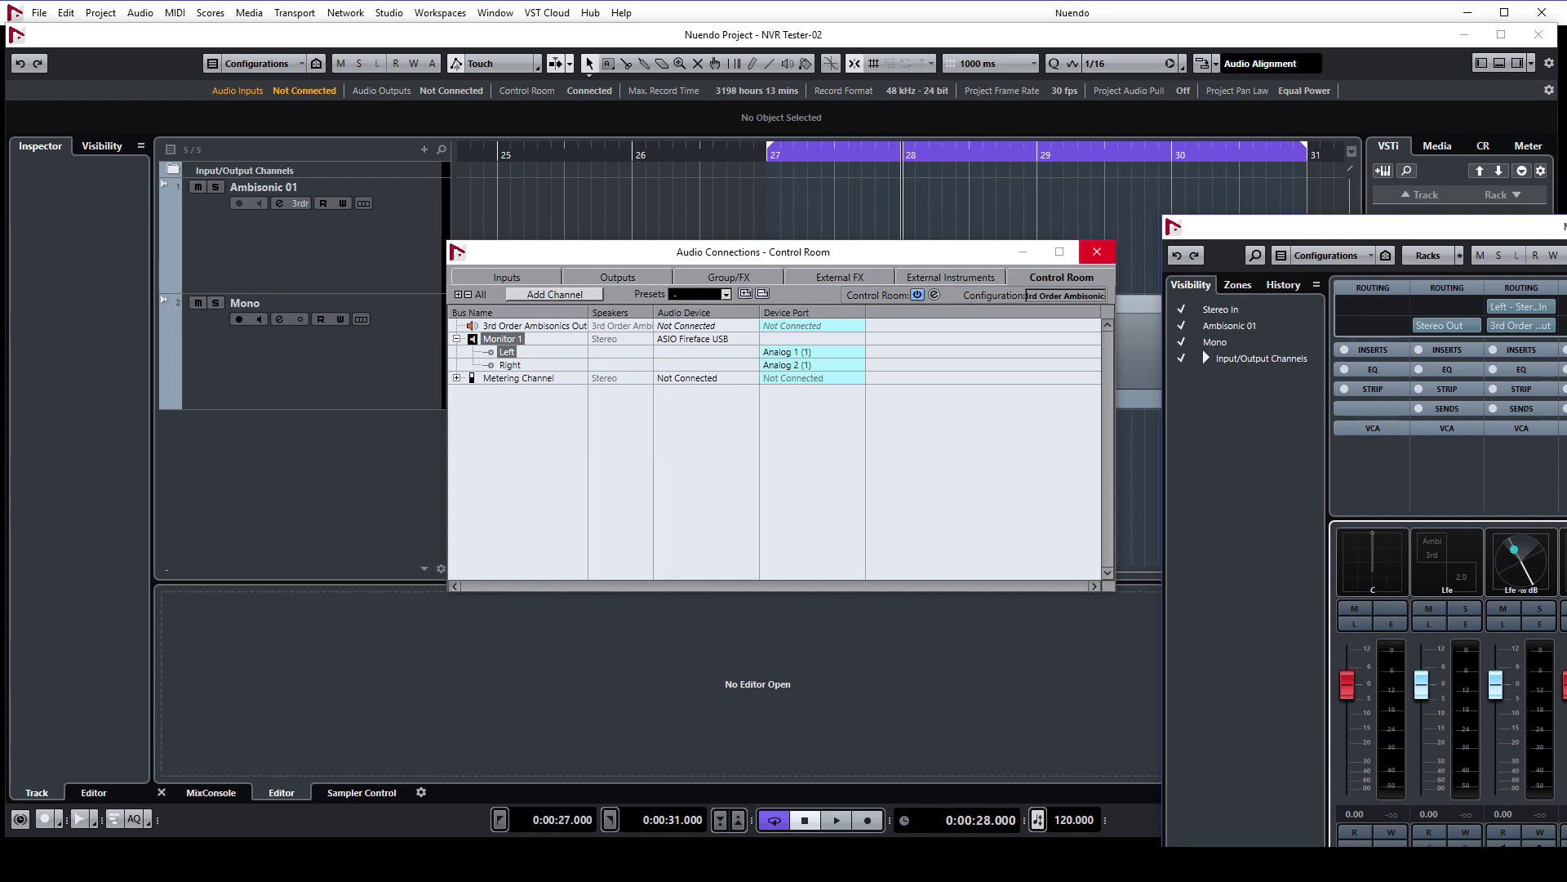
# Step: Close the Audio Connections window and start playback from the loop start at 27 seconds
pyautogui.click(1096, 252)
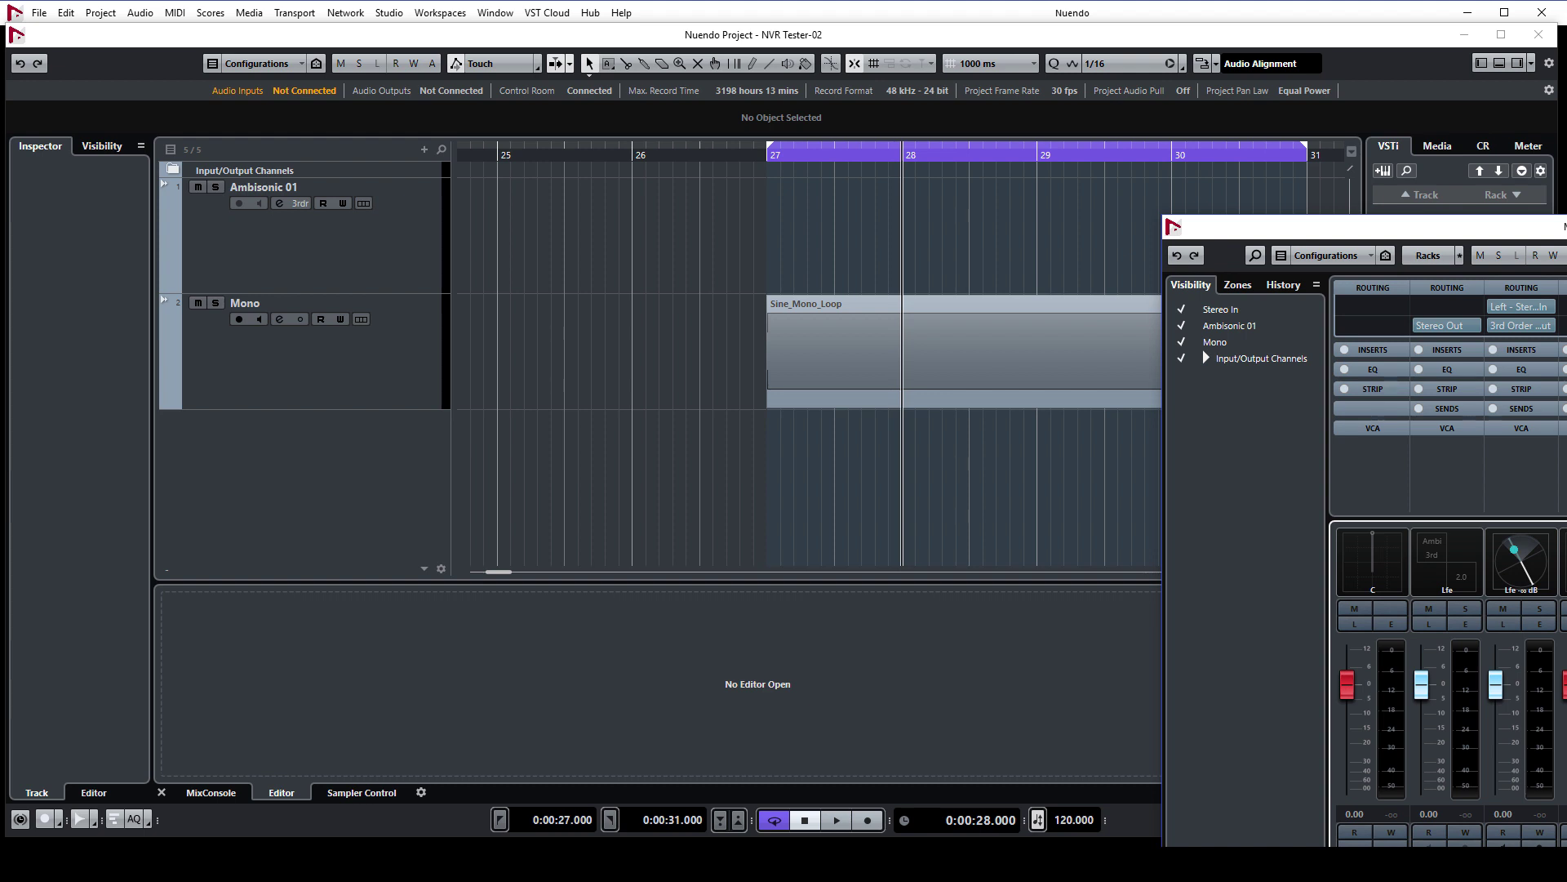
pyautogui.click(767, 154)
pyautogui.press('space')
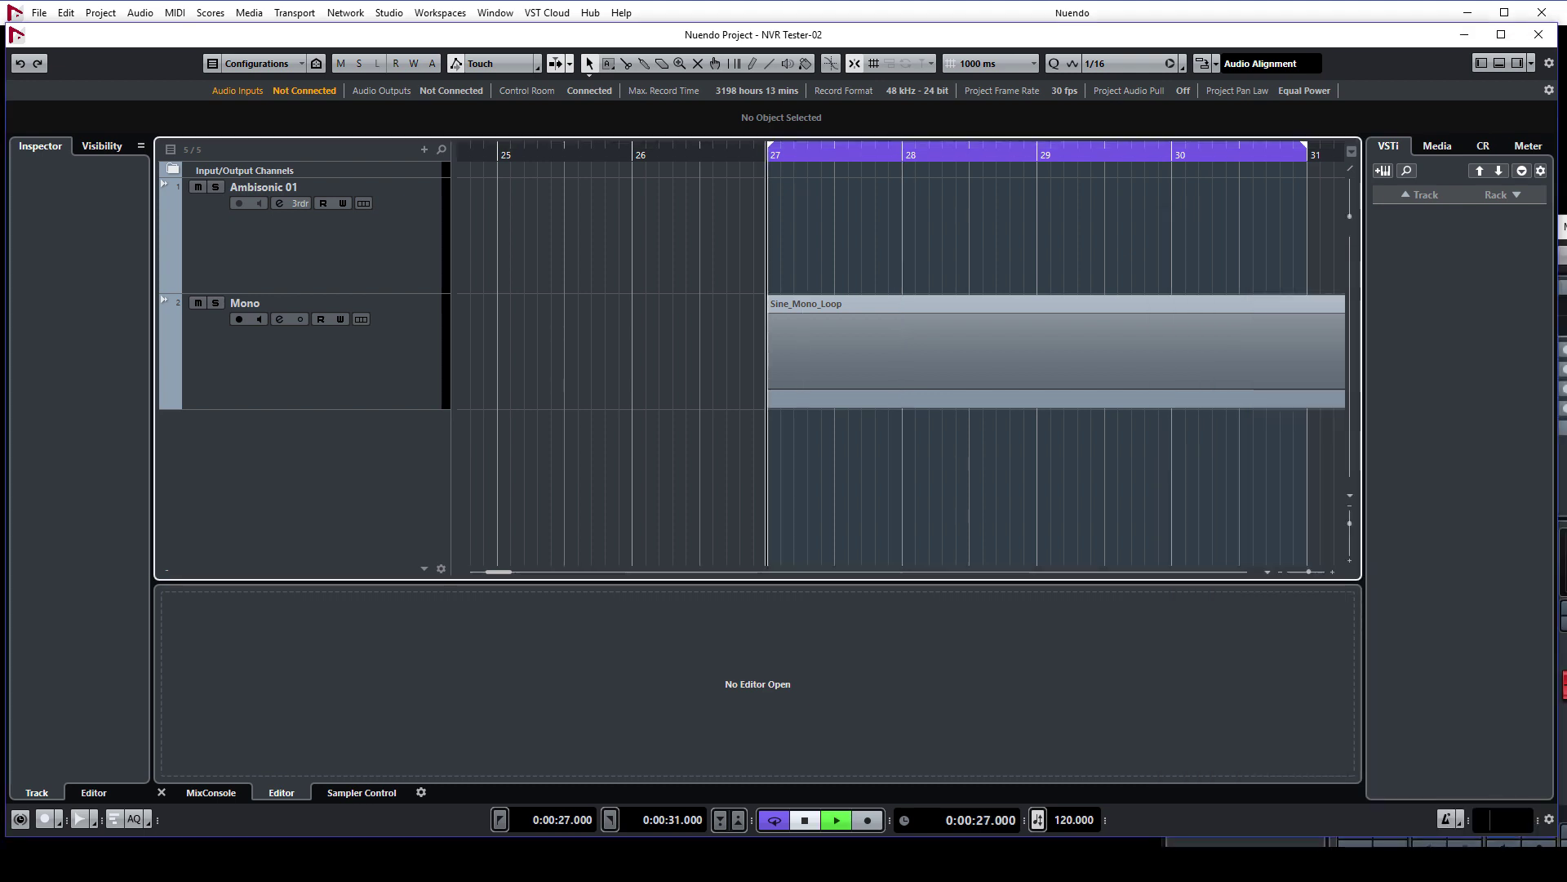
# Step: Open the Mono channel's VST MultiPanner from the MixConsole, move it clear, and show the Head Tracking window
pyautogui.press('F3')
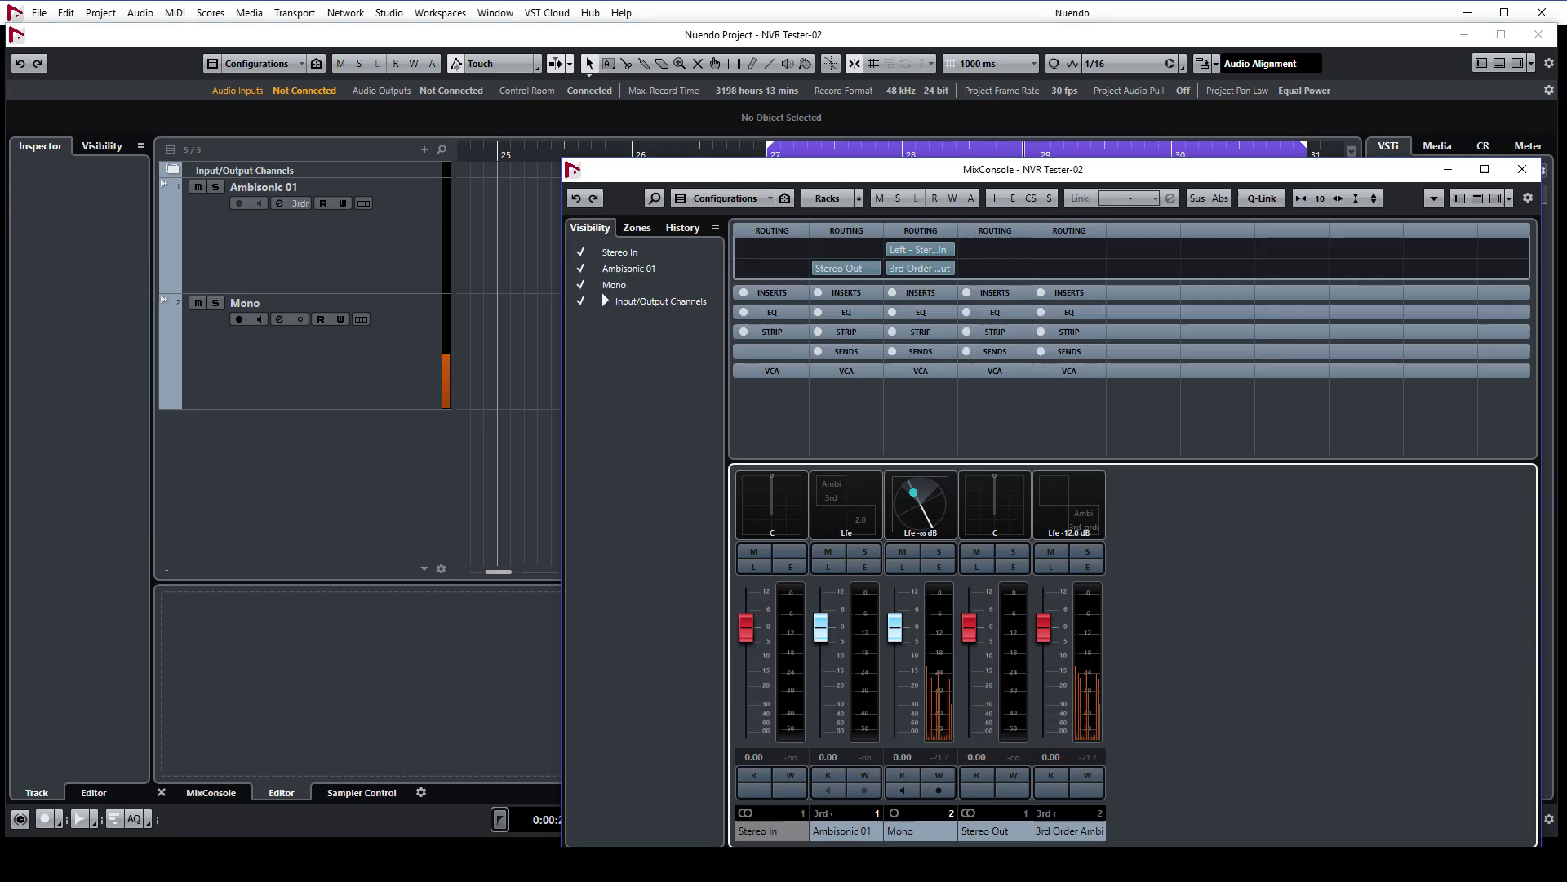
pyautogui.doubleClick(725, 426)
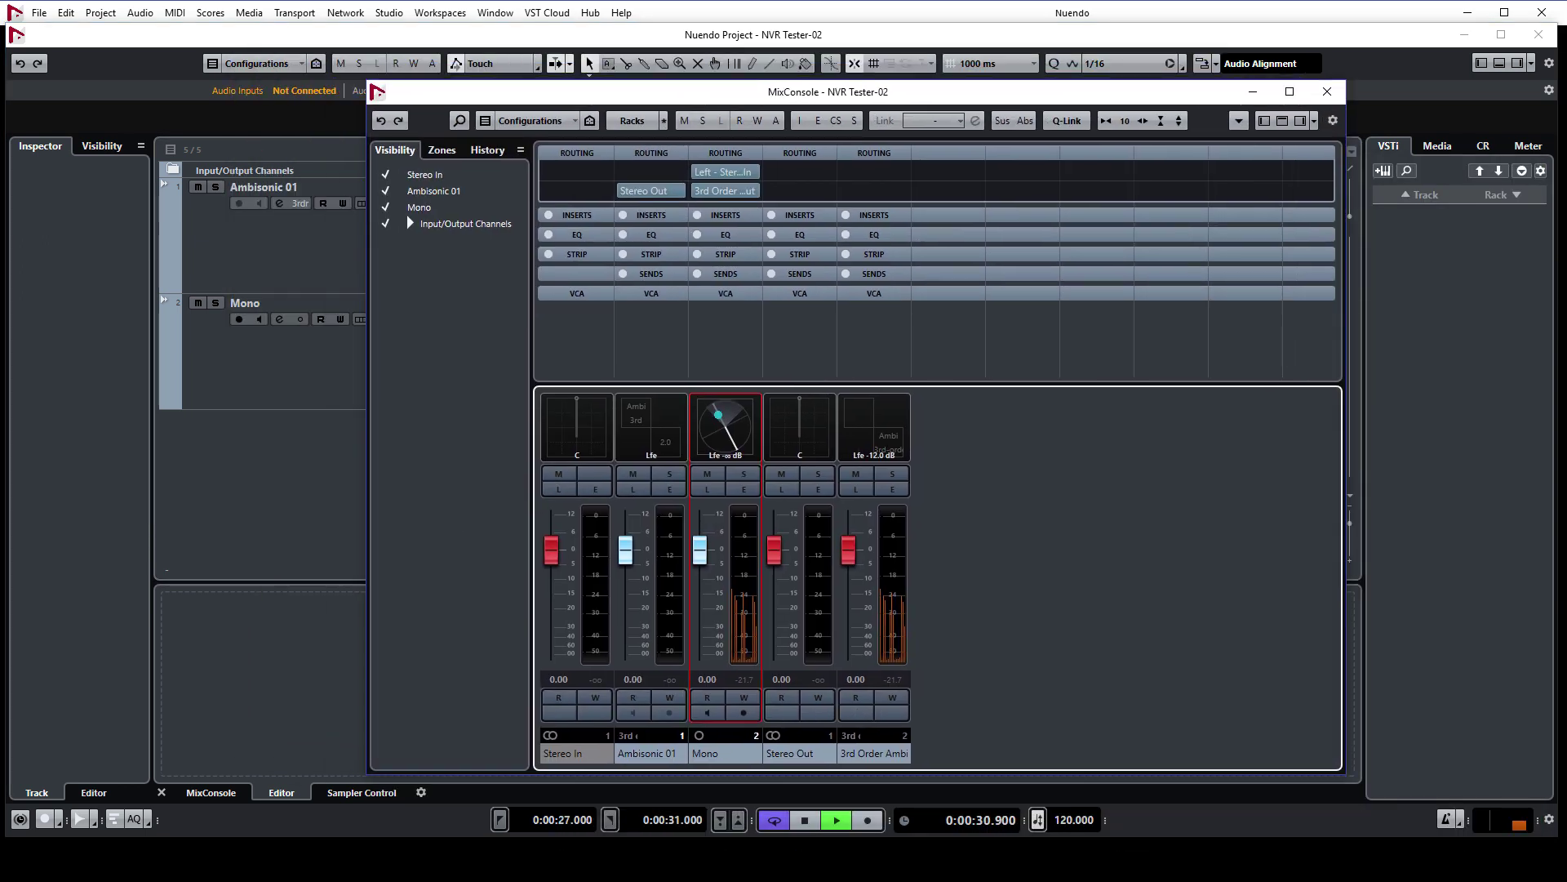
pyautogui.moveTo(1047, 12); pyautogui.dragTo(1024, 112)
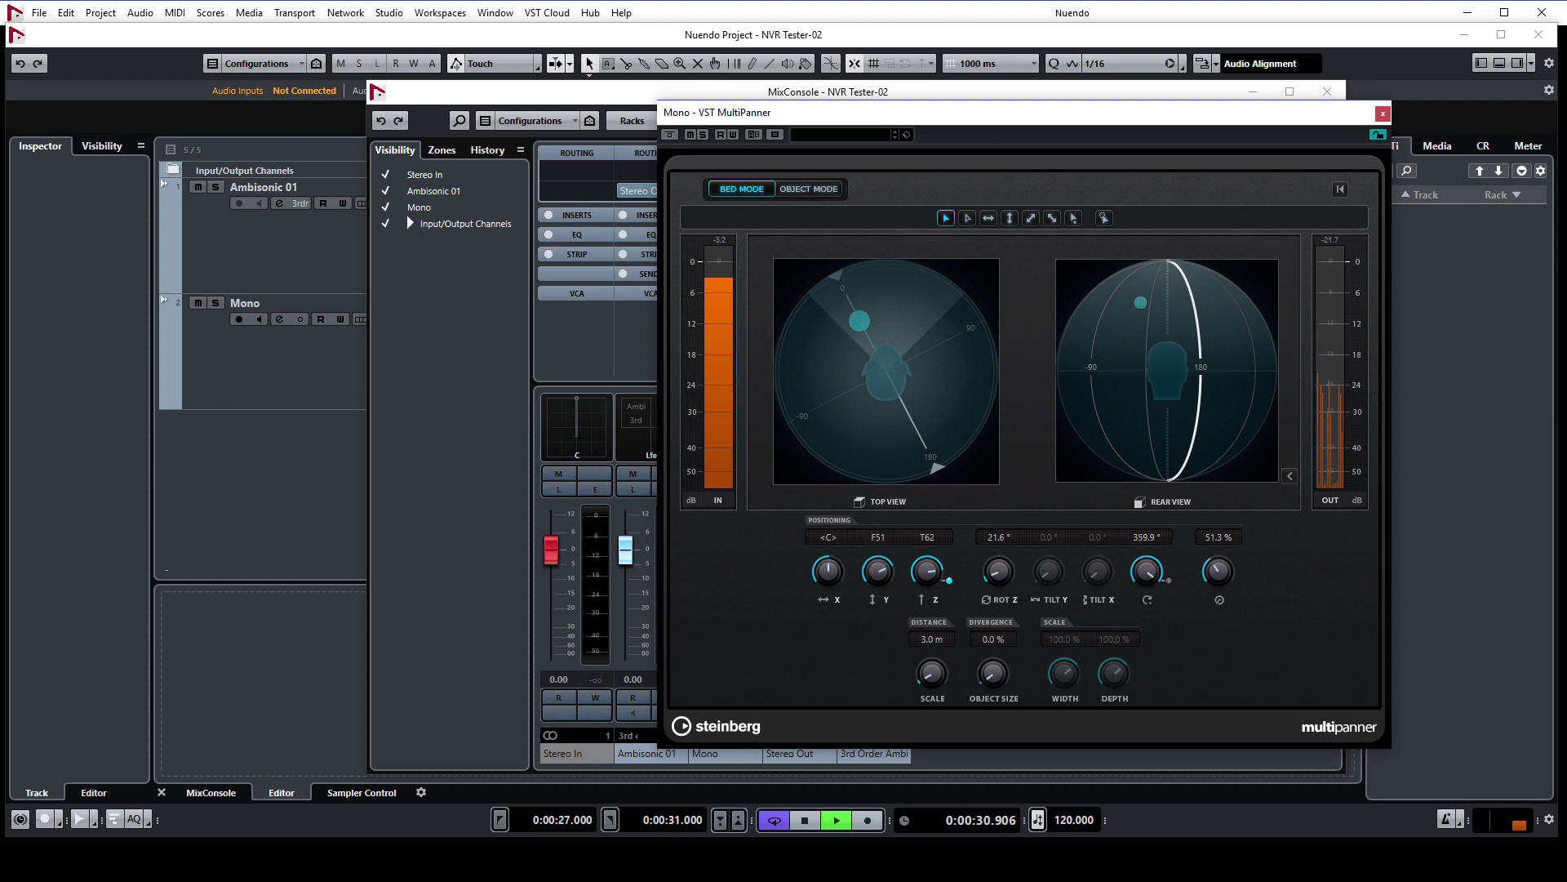
pyautogui.click(101, 12)
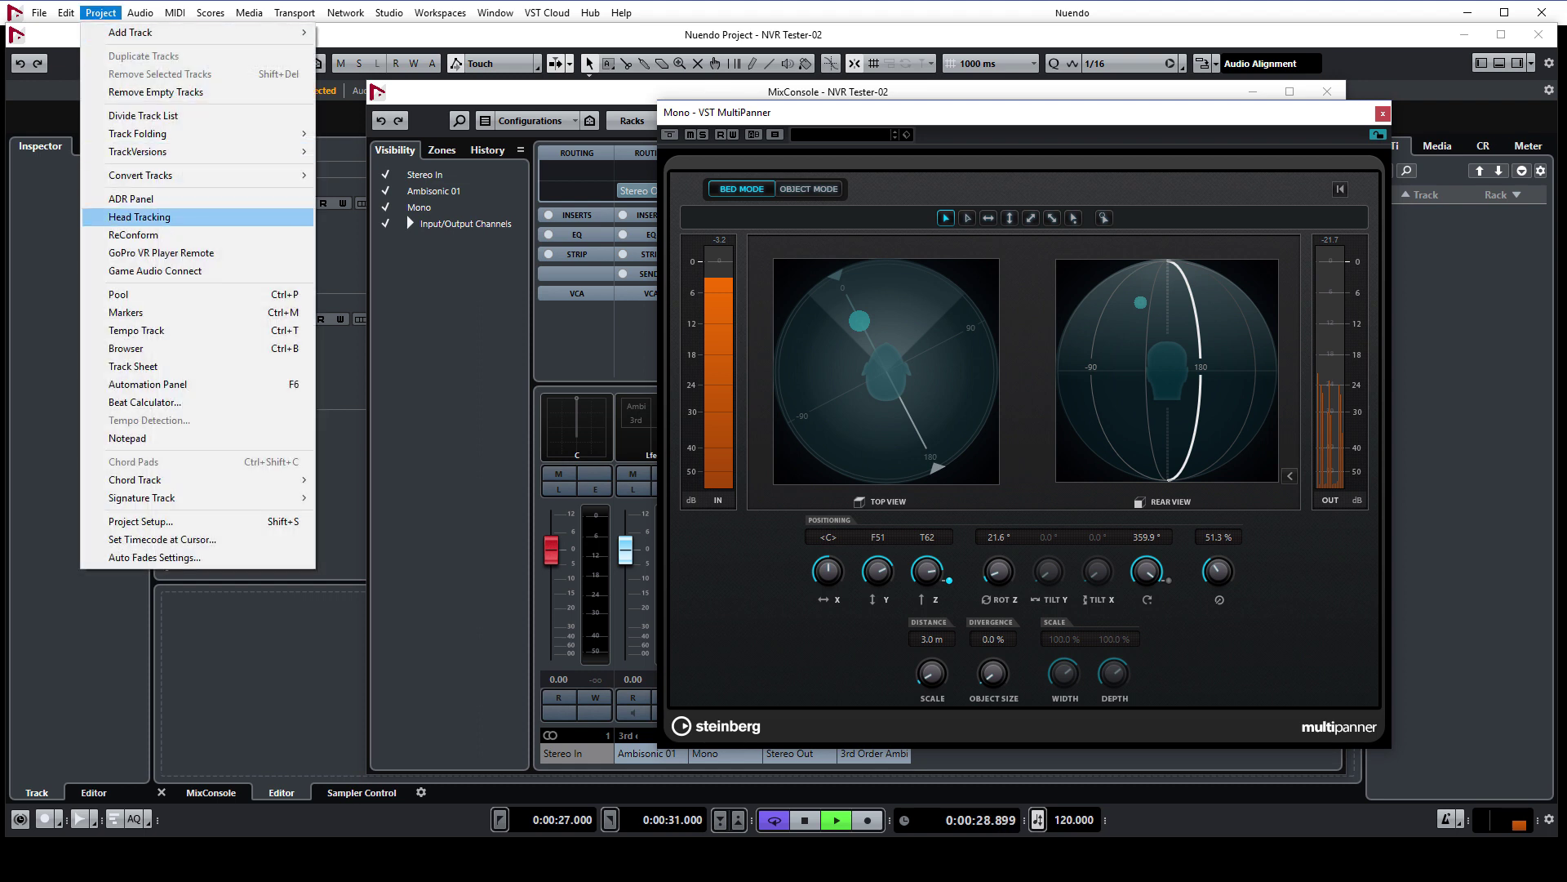
pyautogui.click(140, 216)
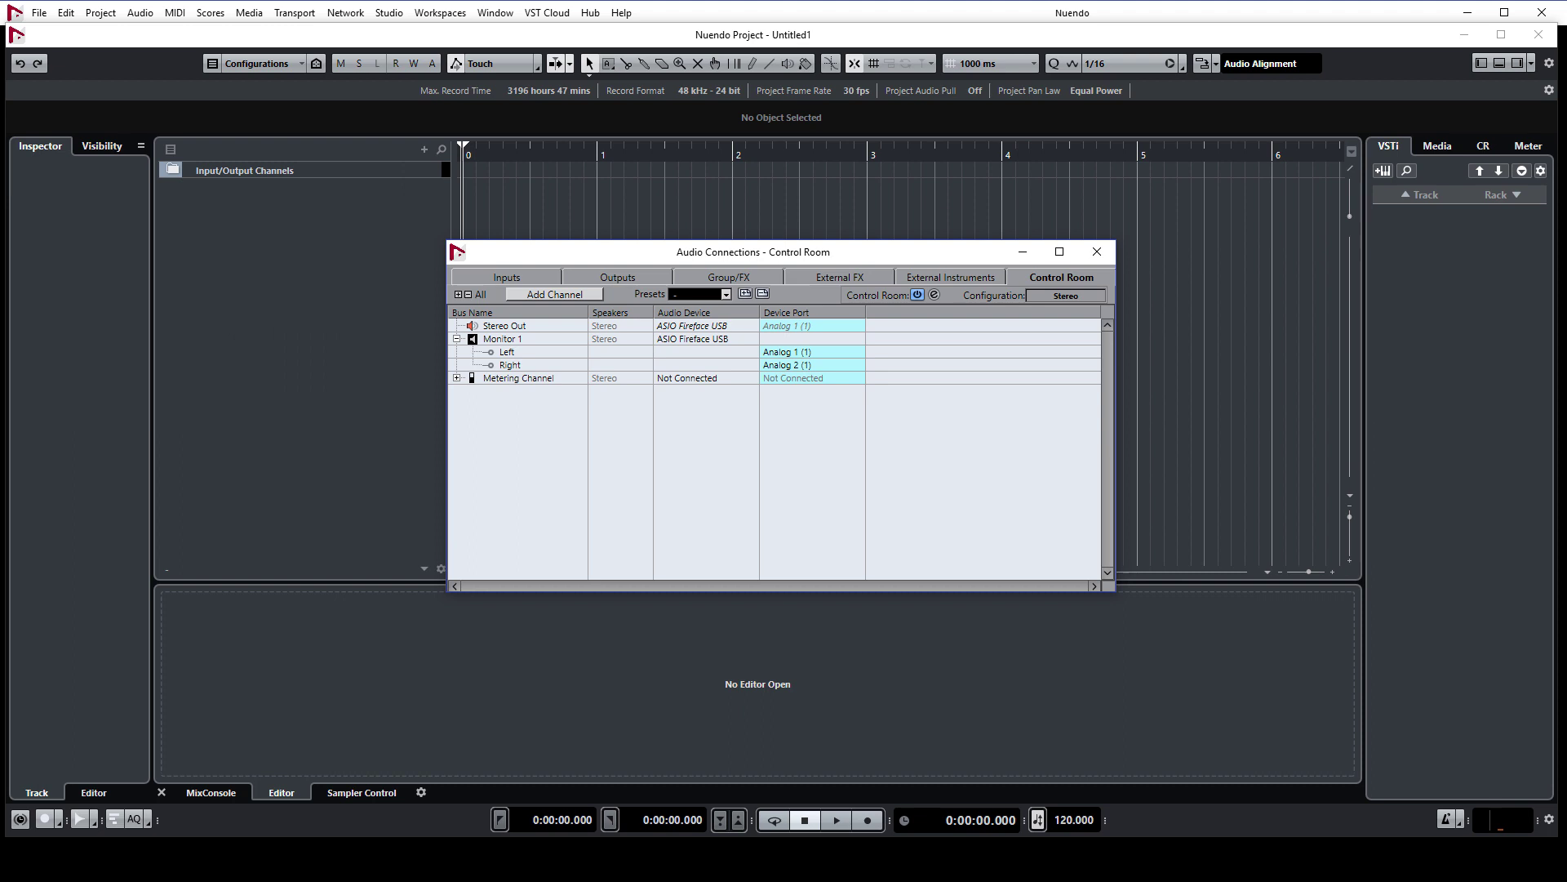
# Step: Add one output bus with the 3rd Order Ambisonics configuration to the audio output connections
pyautogui.moveTo(753, 252); pyautogui.dragTo(831, 275)
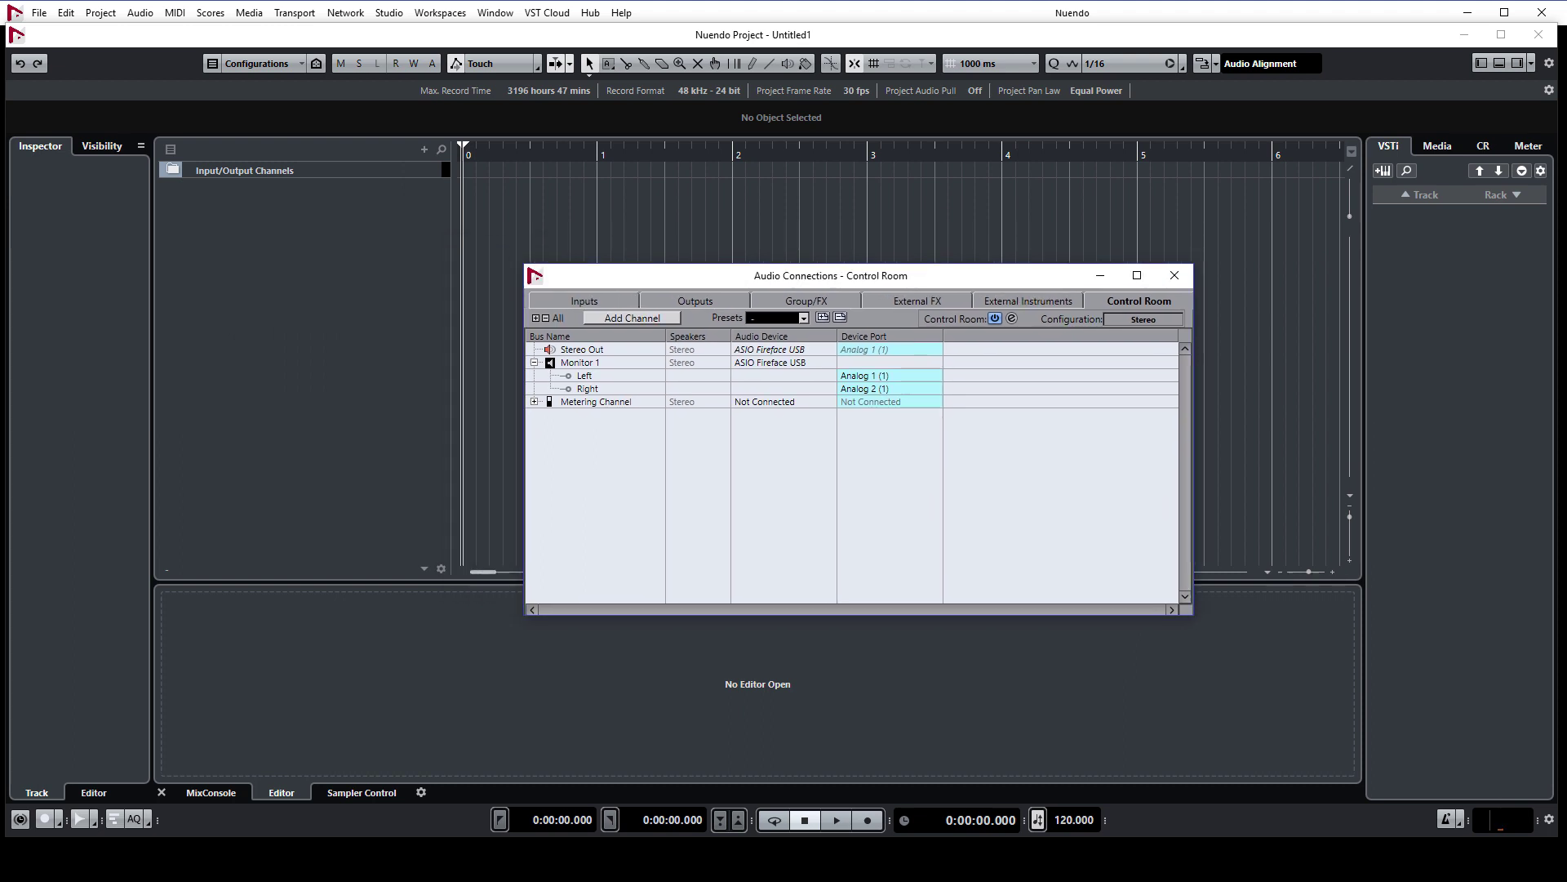
pyautogui.click(694, 300)
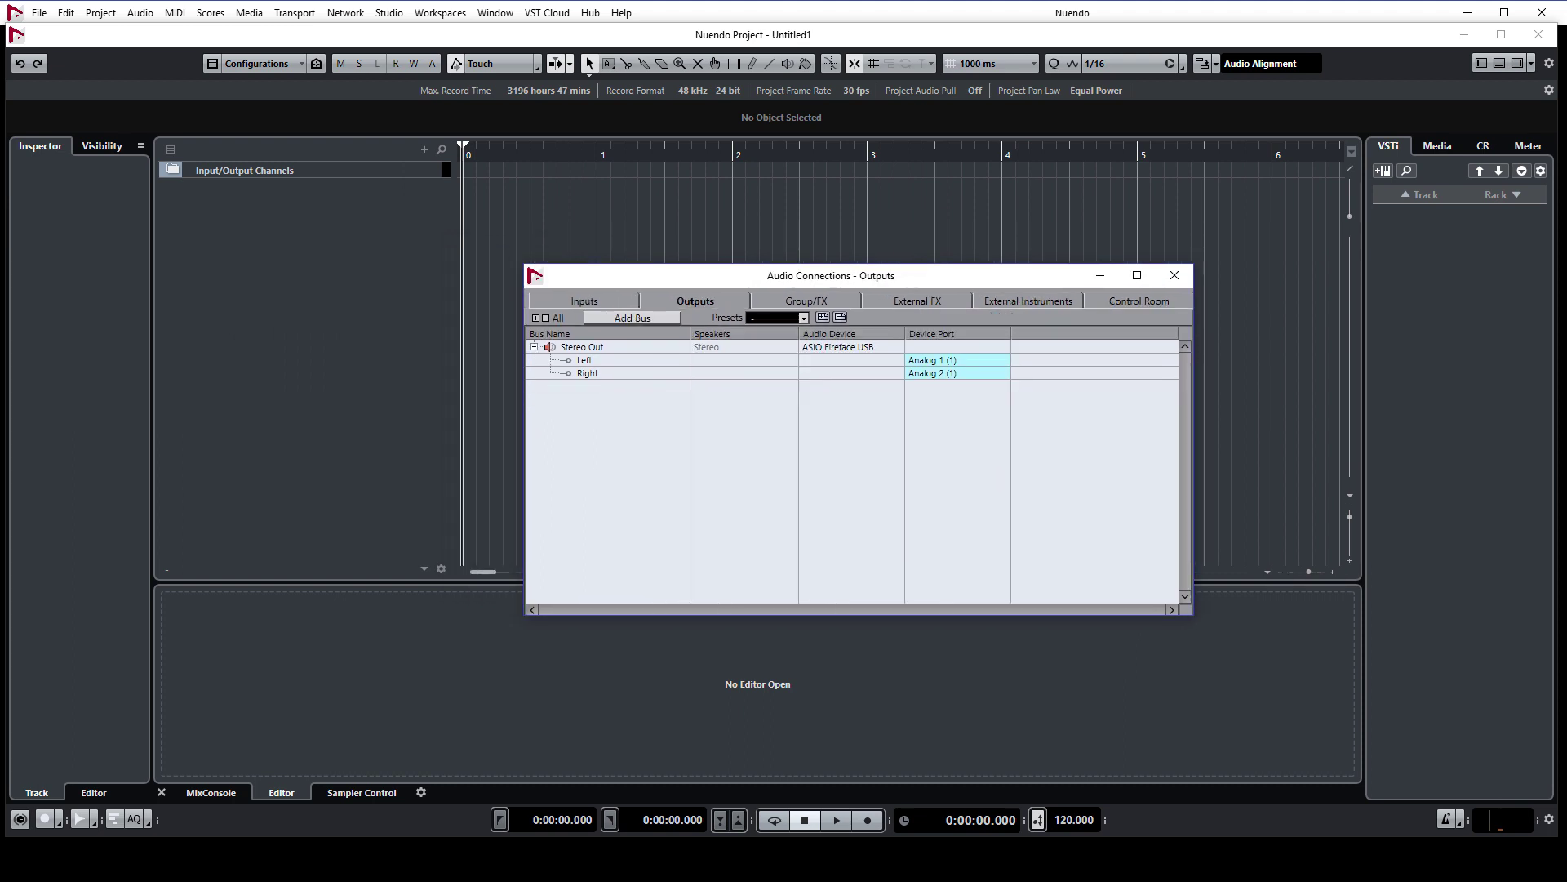
pyautogui.click(633, 318)
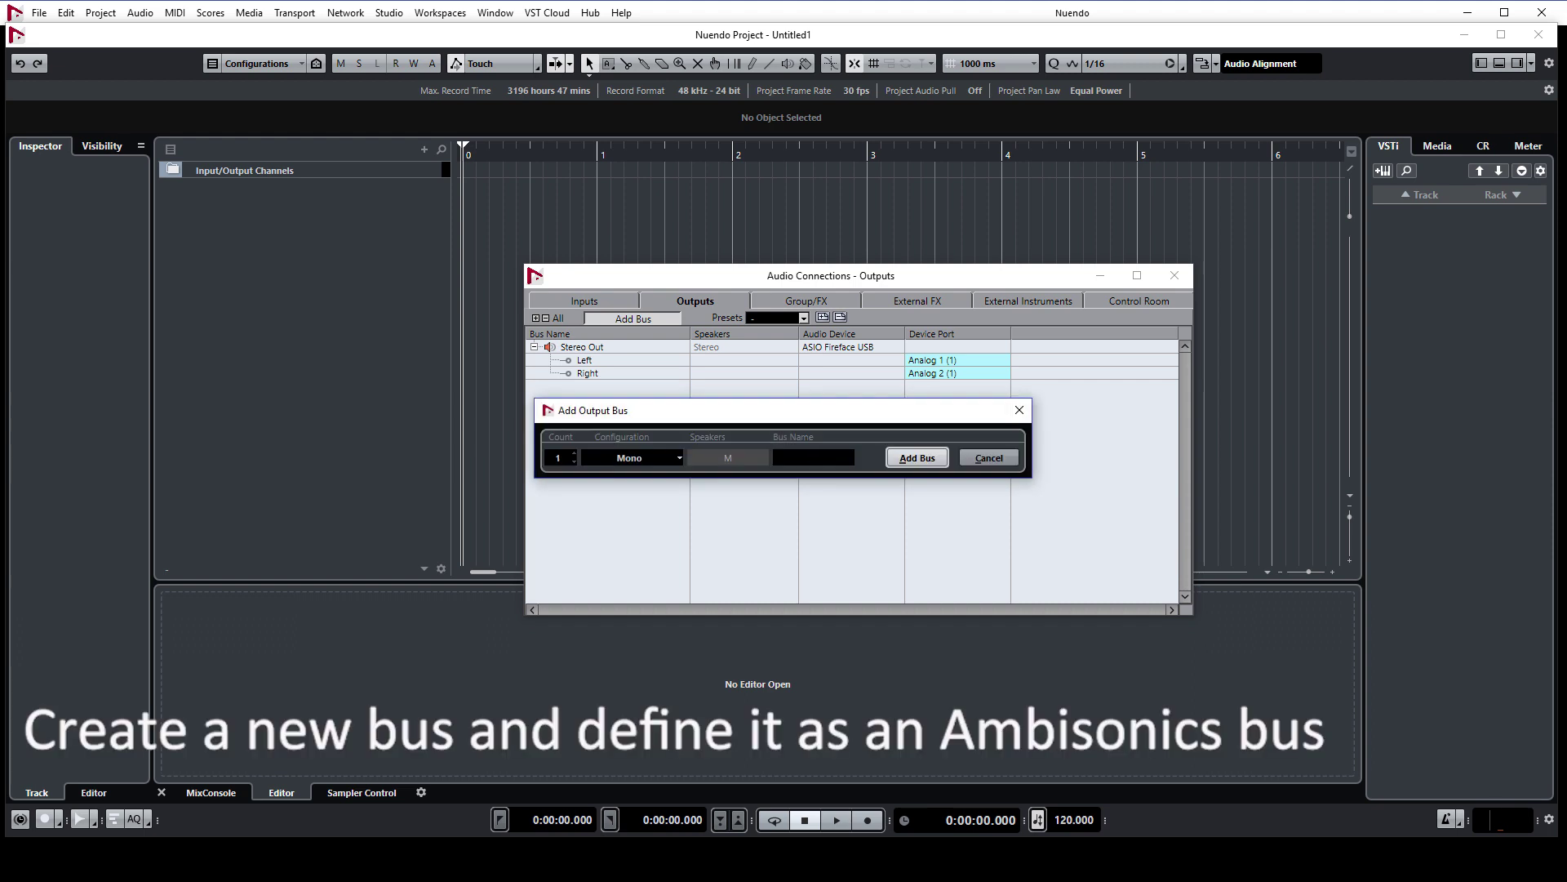
pyautogui.click(629, 457)
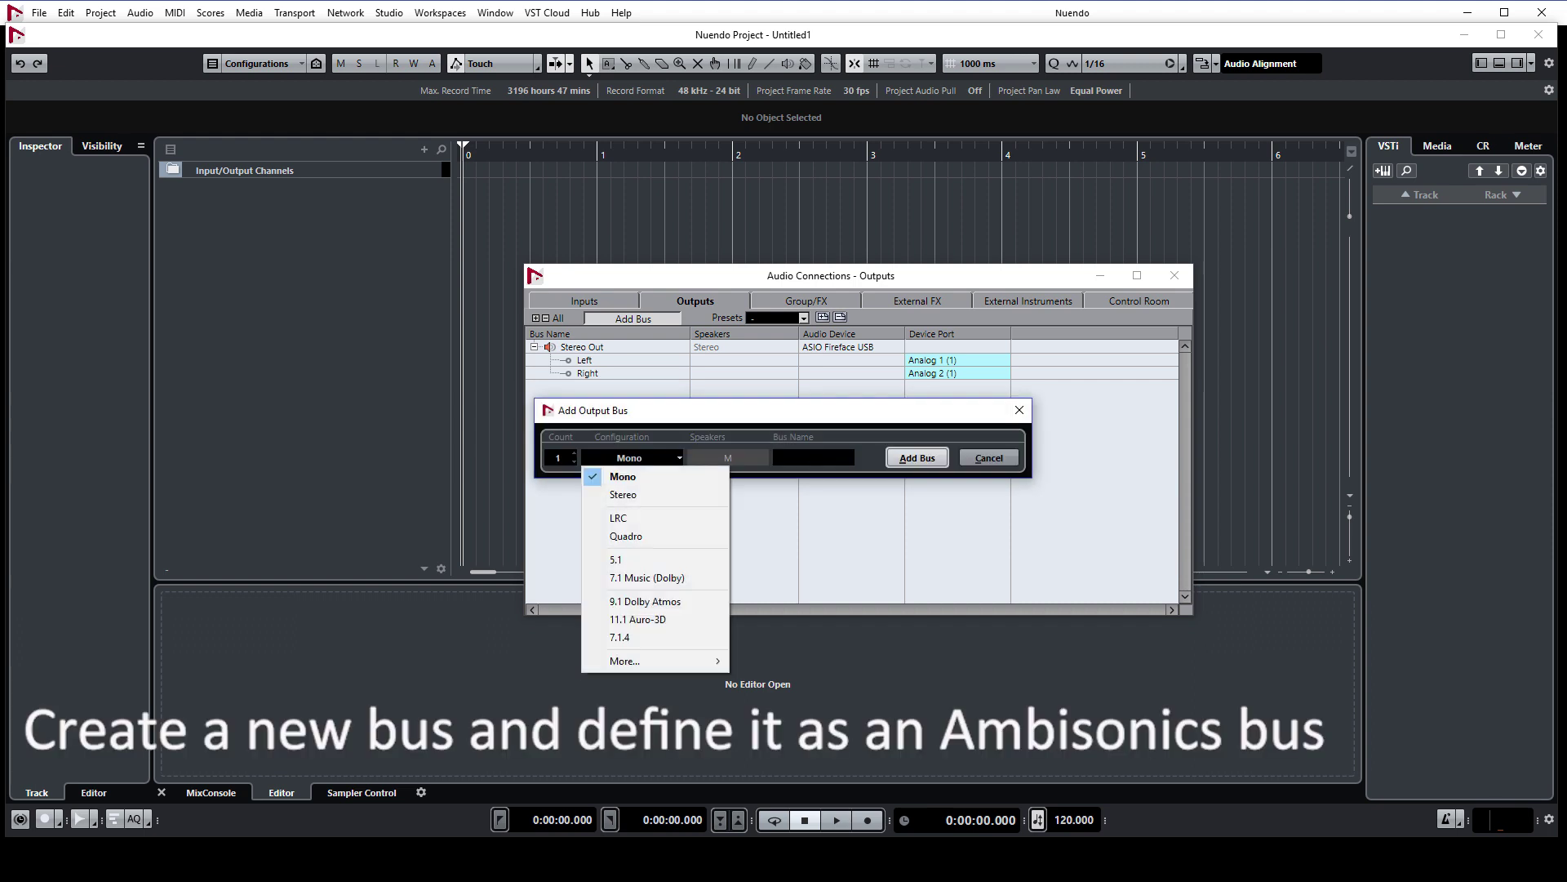
pyautogui.moveTo(624, 661)
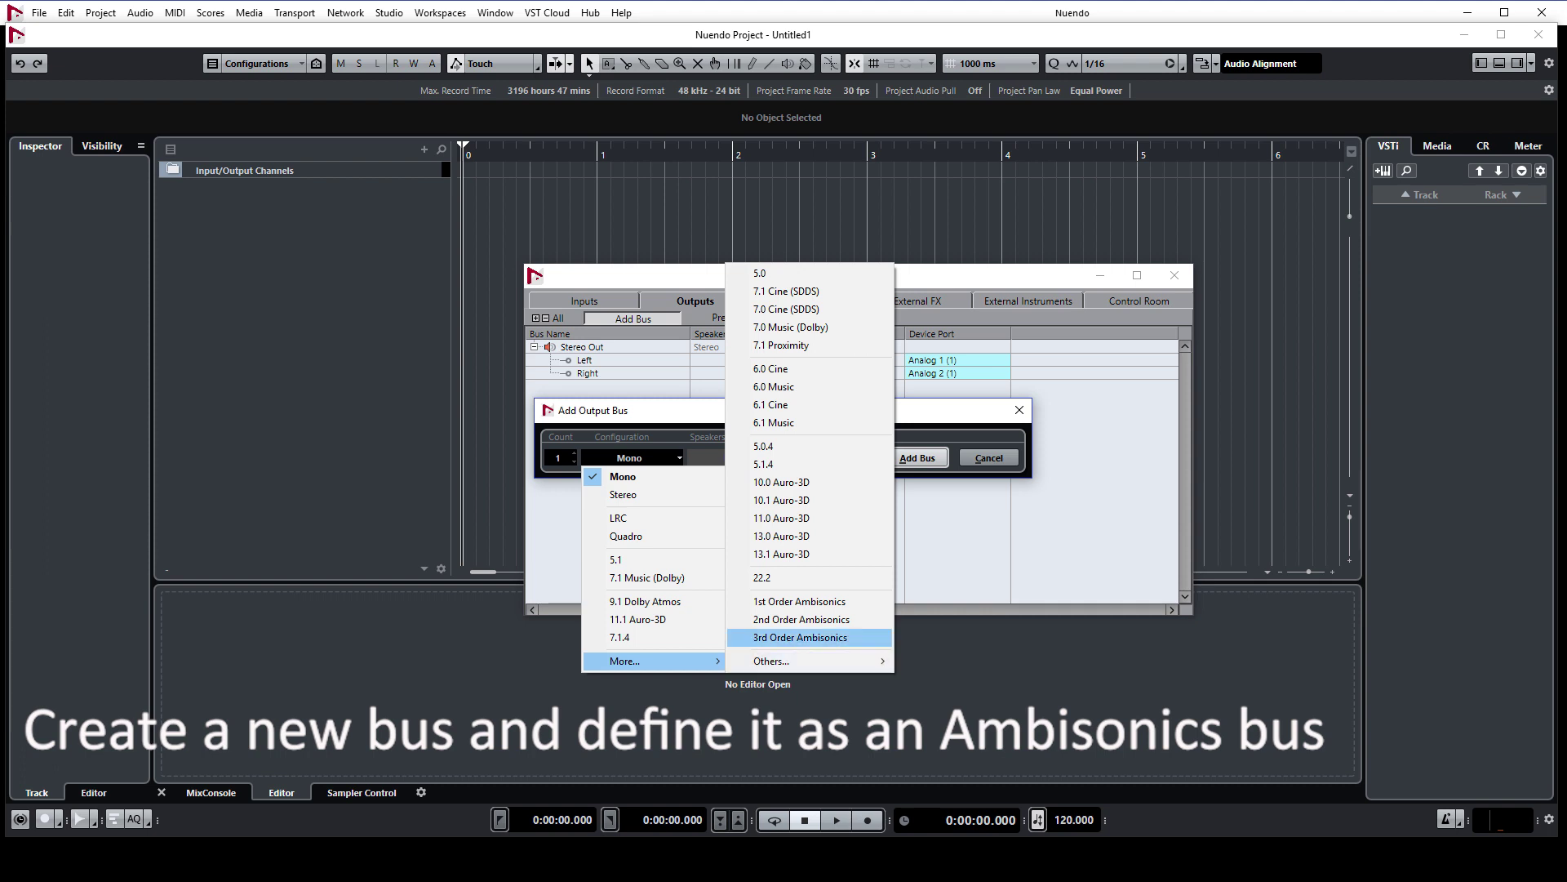
pyautogui.click(800, 636)
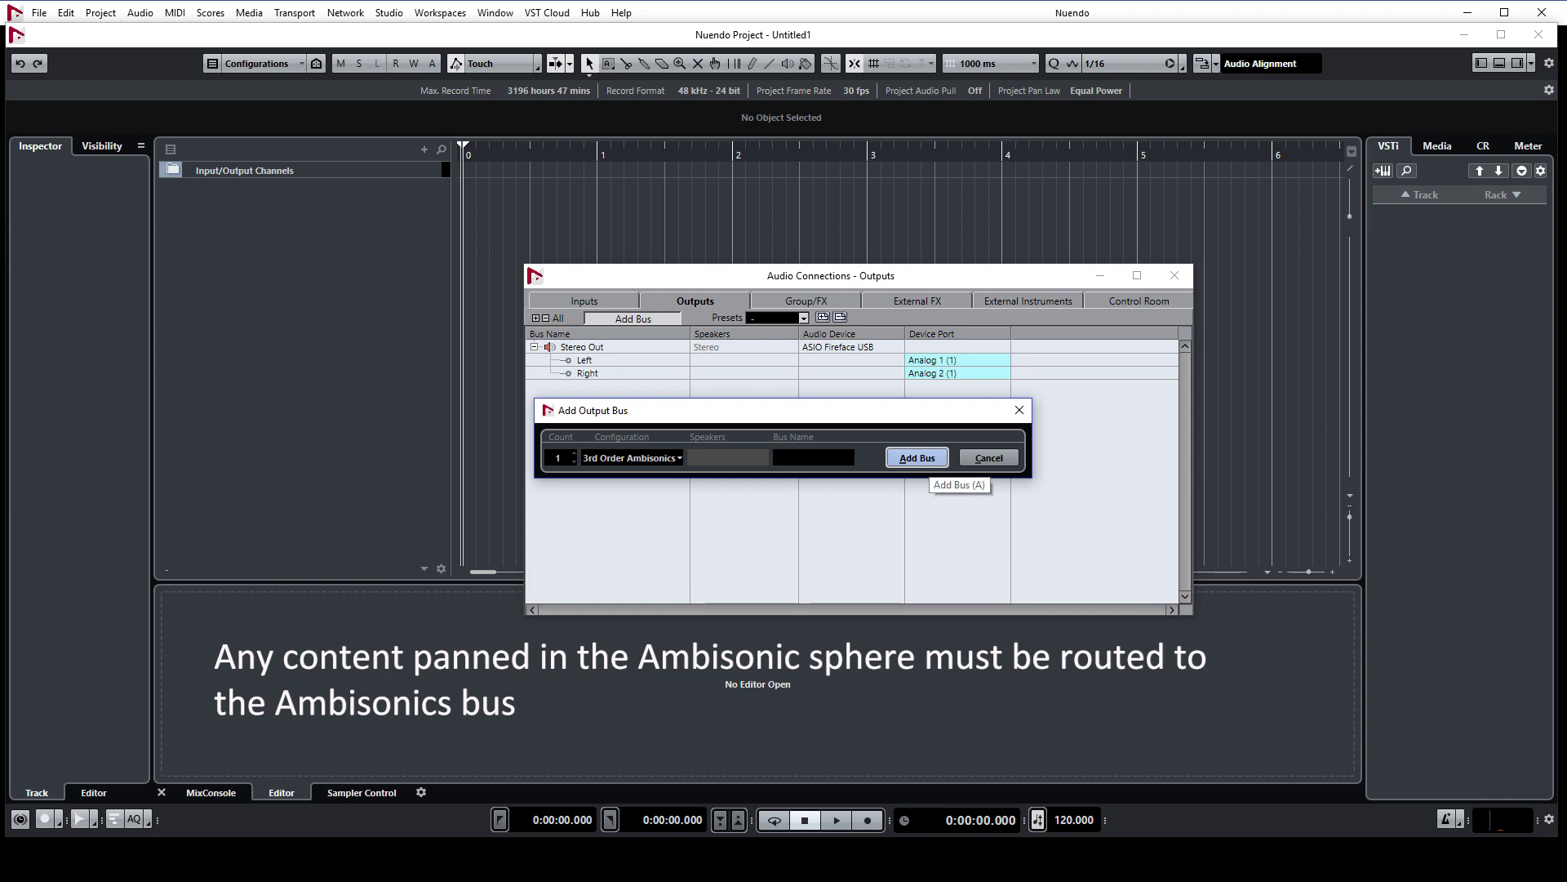
pyautogui.click(917, 457)
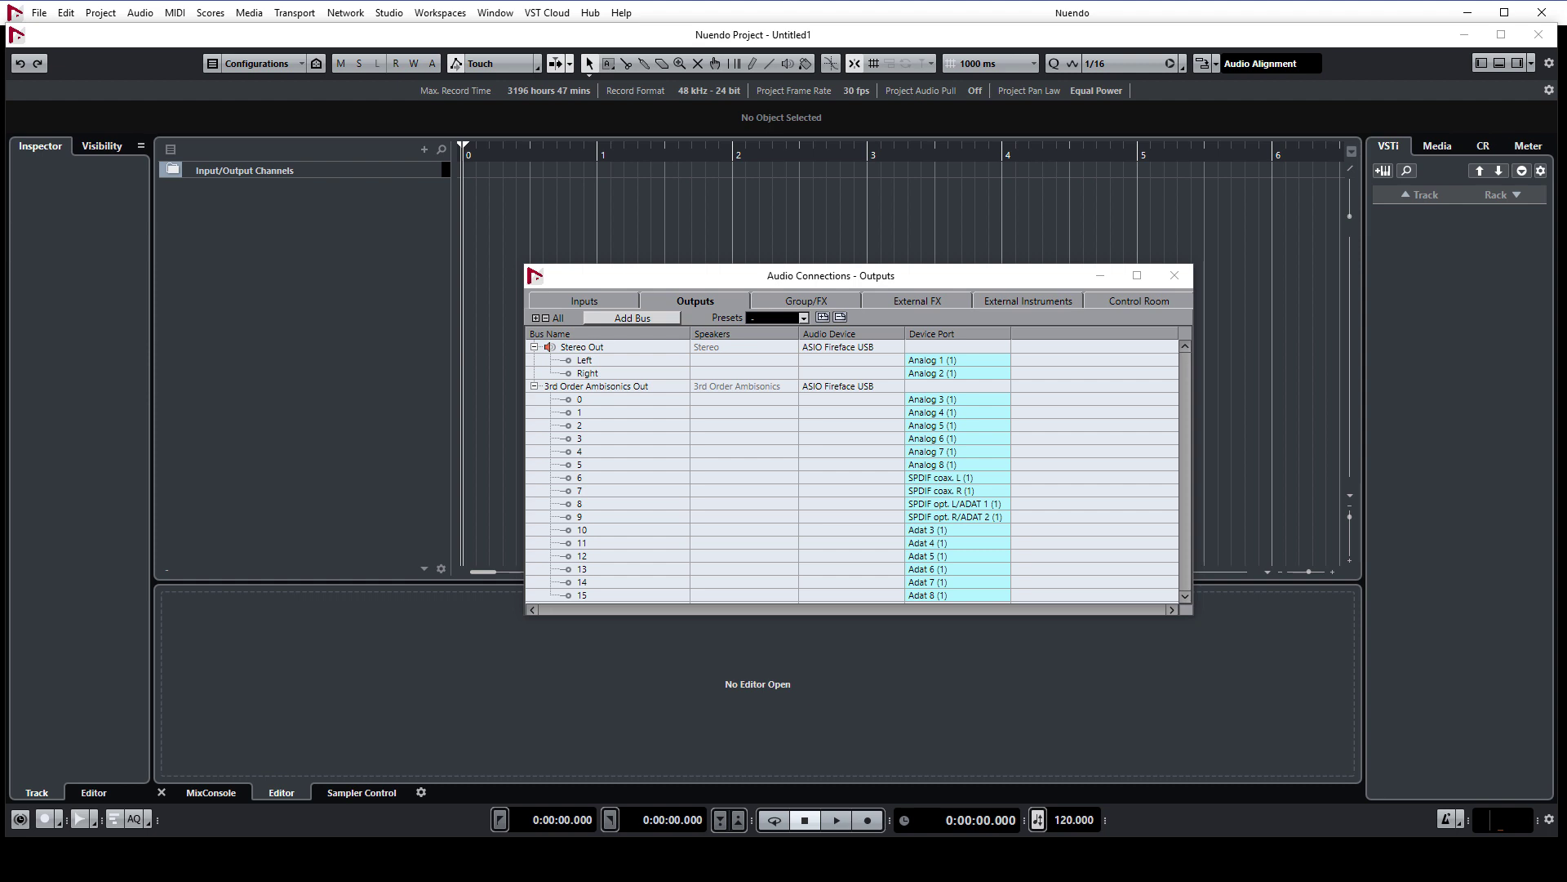
# Step: Set the 3rd Order Ambisonics Out bus as the main mix and close the Audio Connections window
pyautogui.rightClick(615, 386)
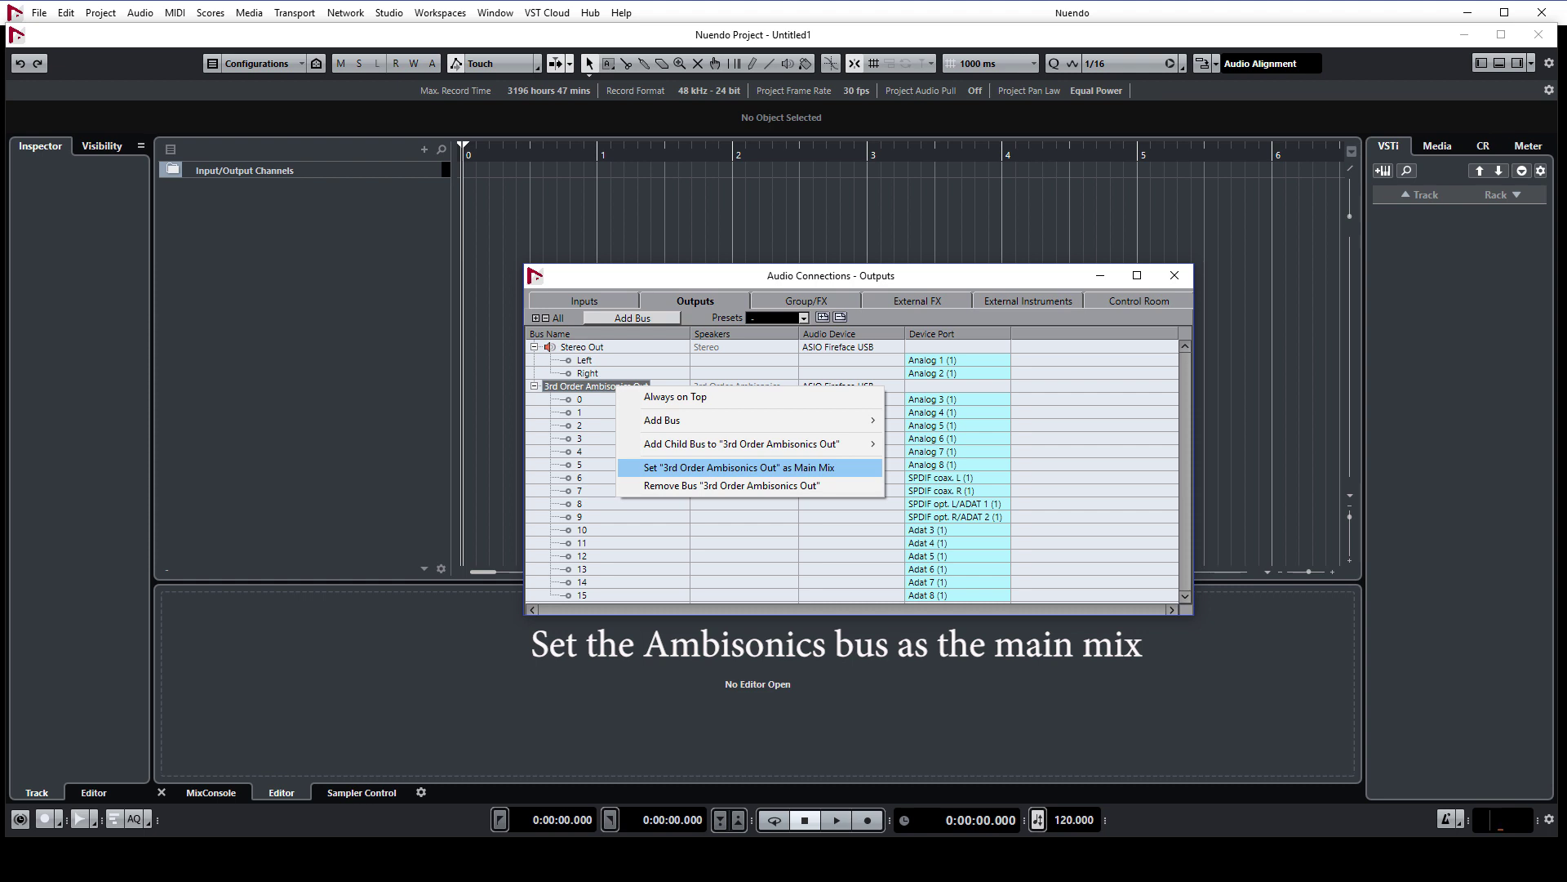
pyautogui.click(739, 467)
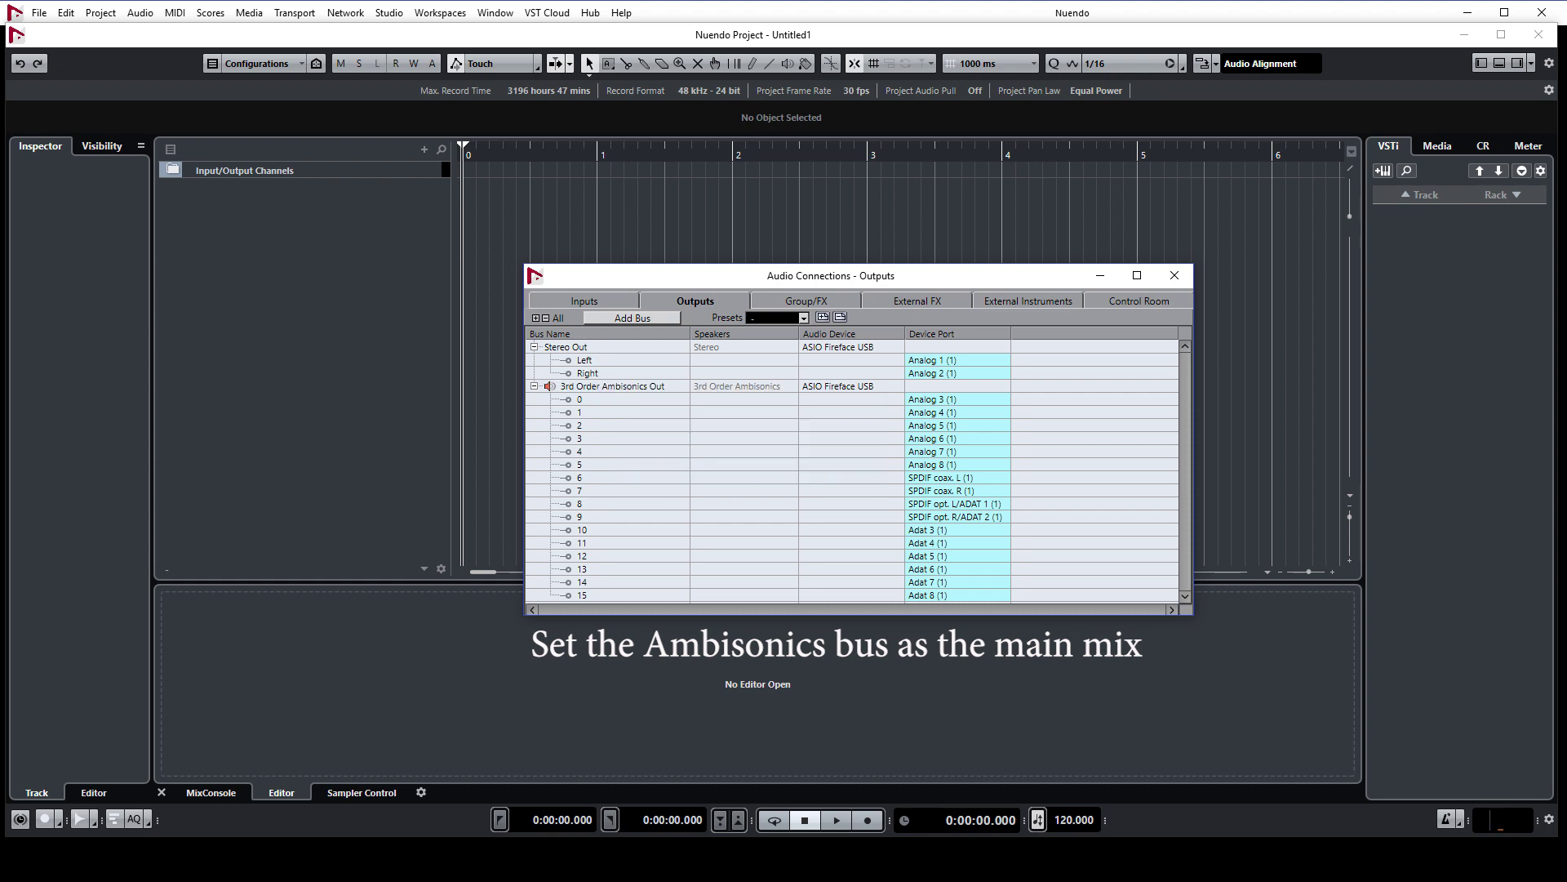
pyautogui.press('F4')
# Step: Add a mono audio track routed to 3rd Order Ambisonics Out and place the Sine_Mono_Loop clip at the project start
pyautogui.rightClick(217, 297)
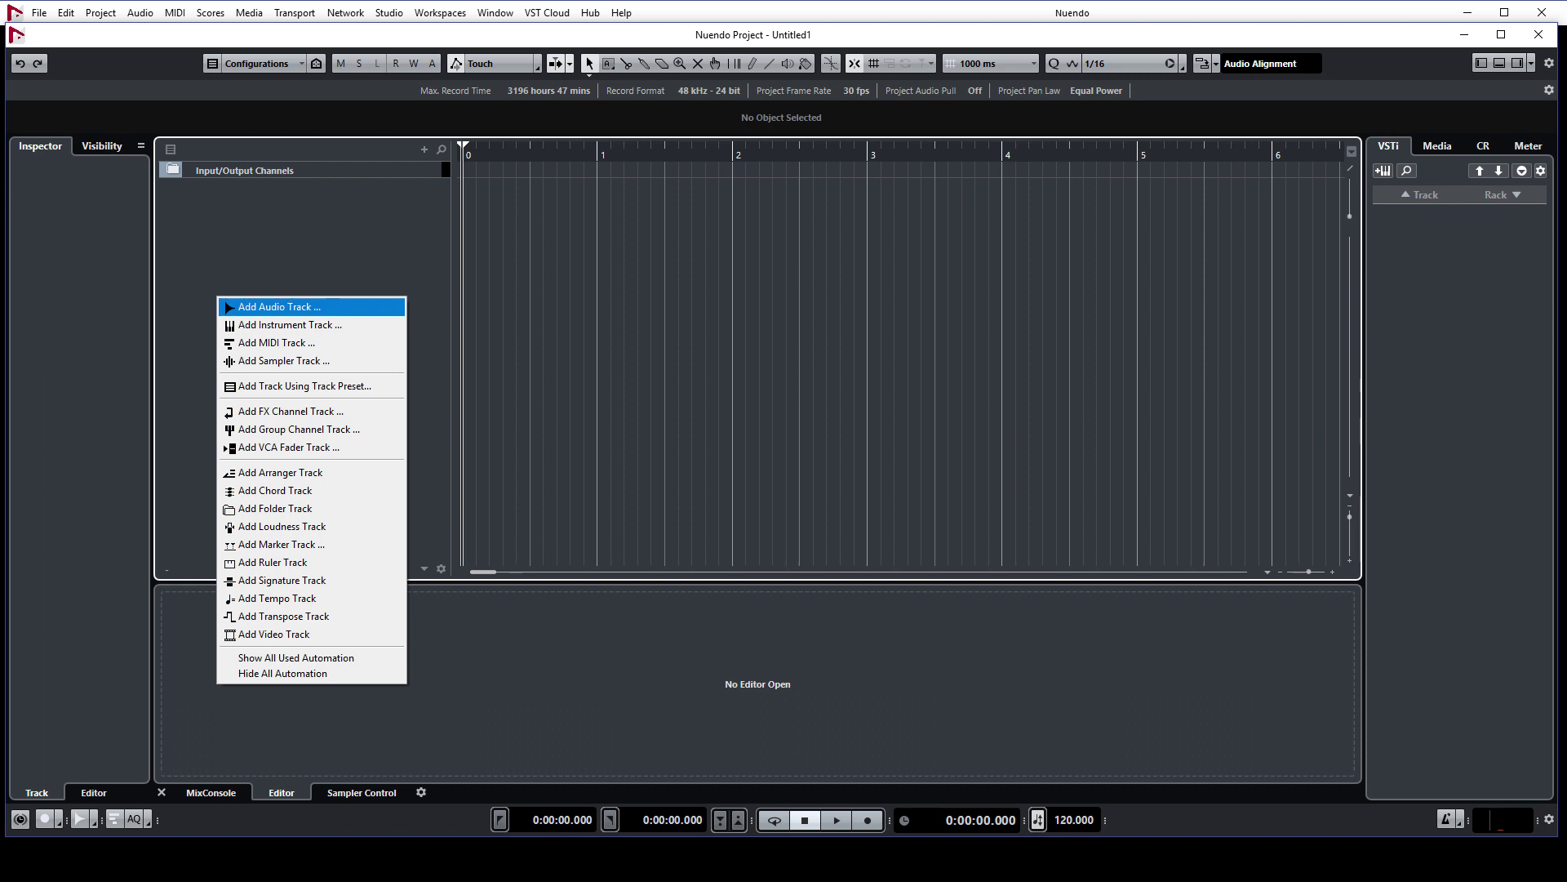
pyautogui.click(279, 307)
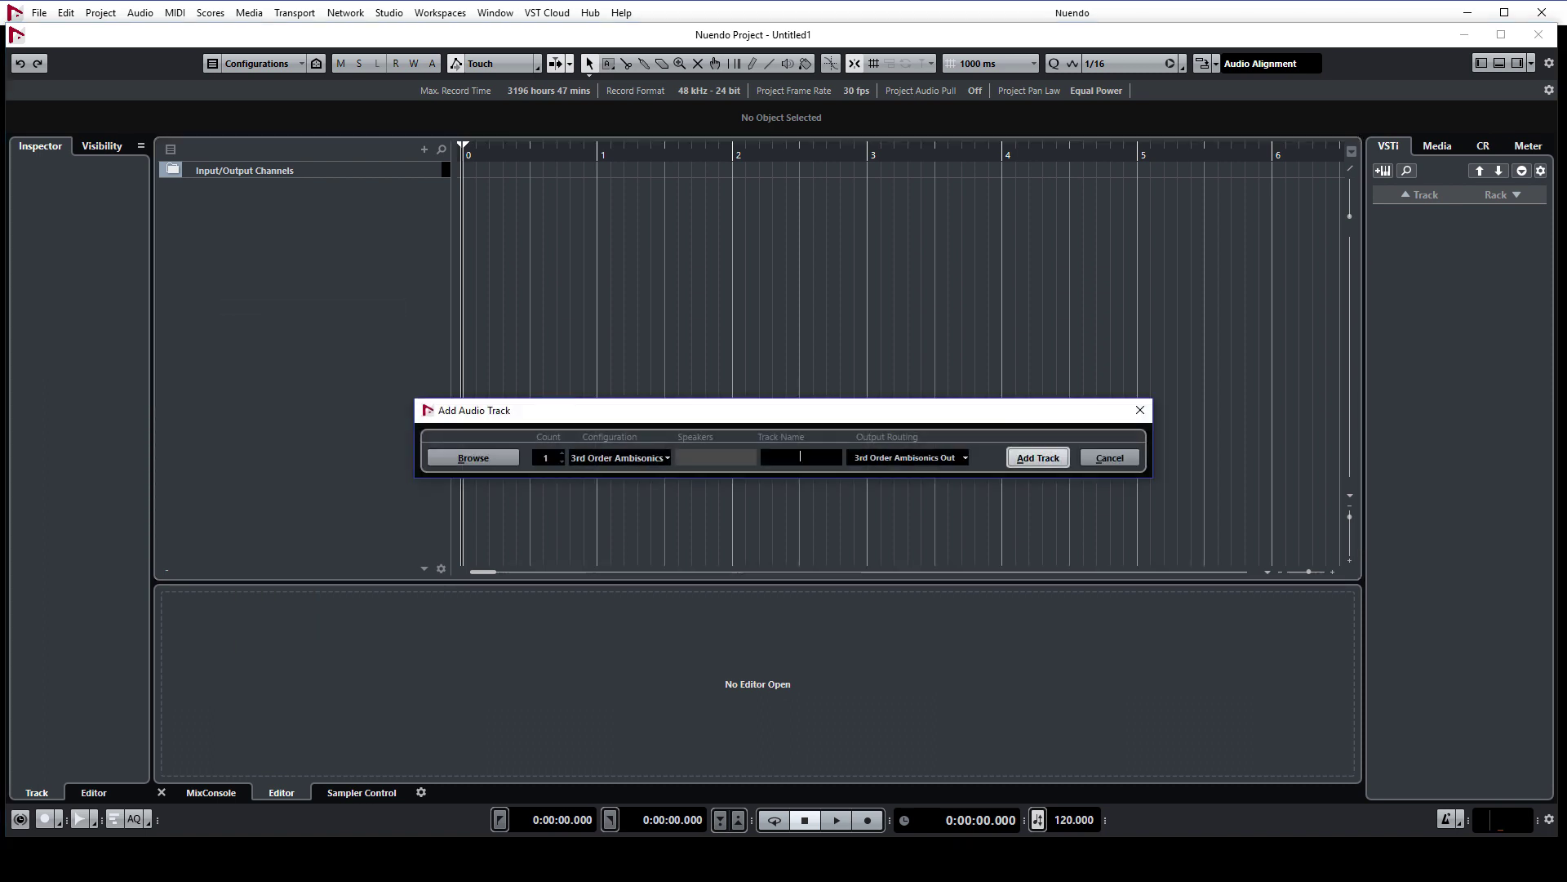
pyautogui.click(619, 457)
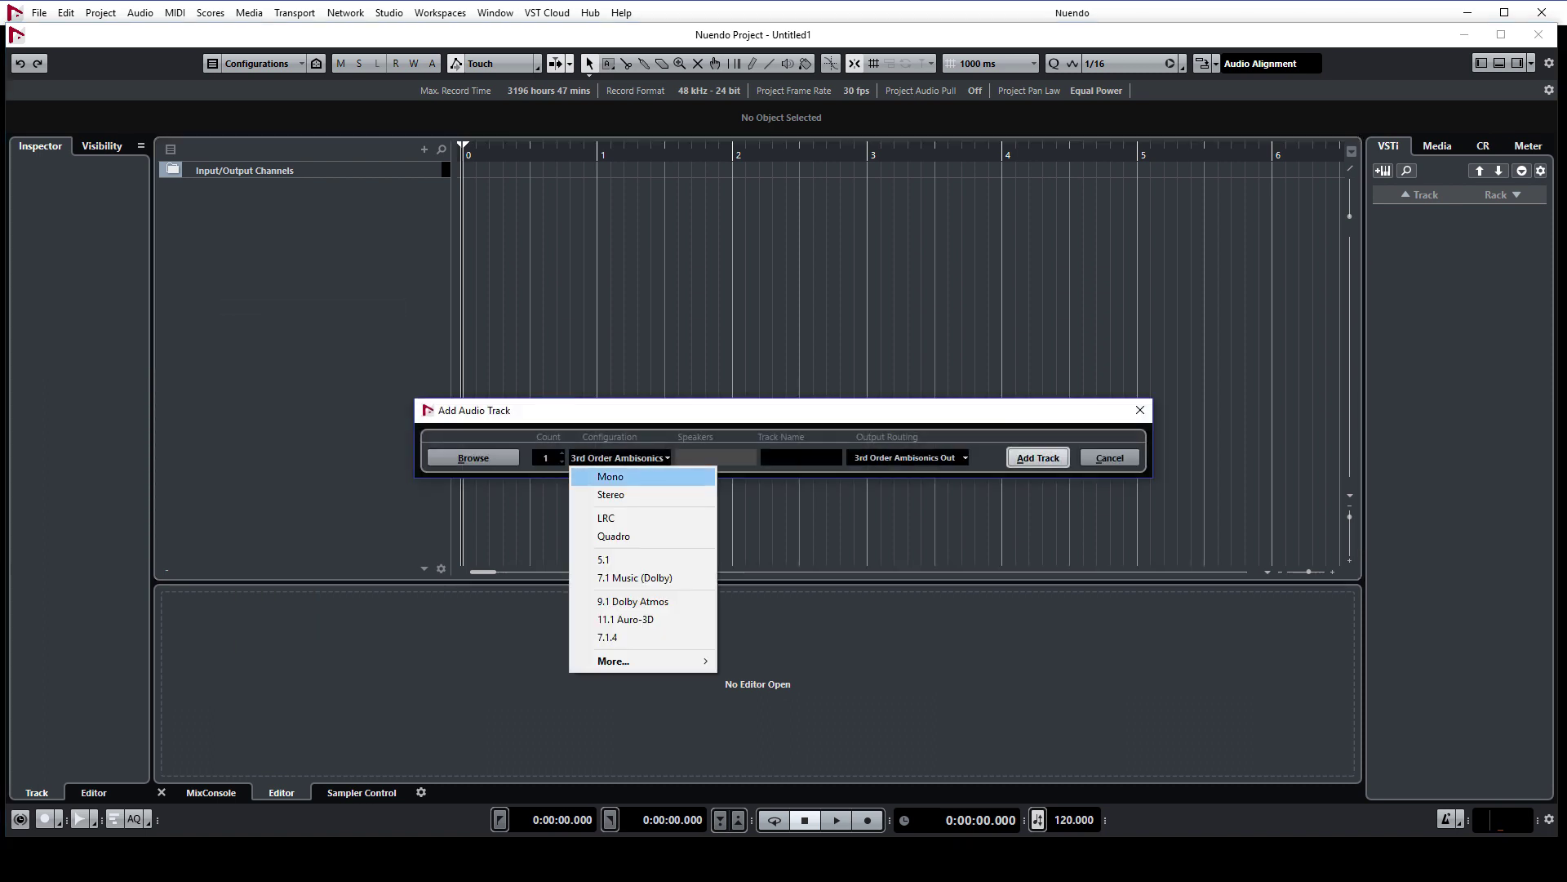
pyautogui.click(611, 476)
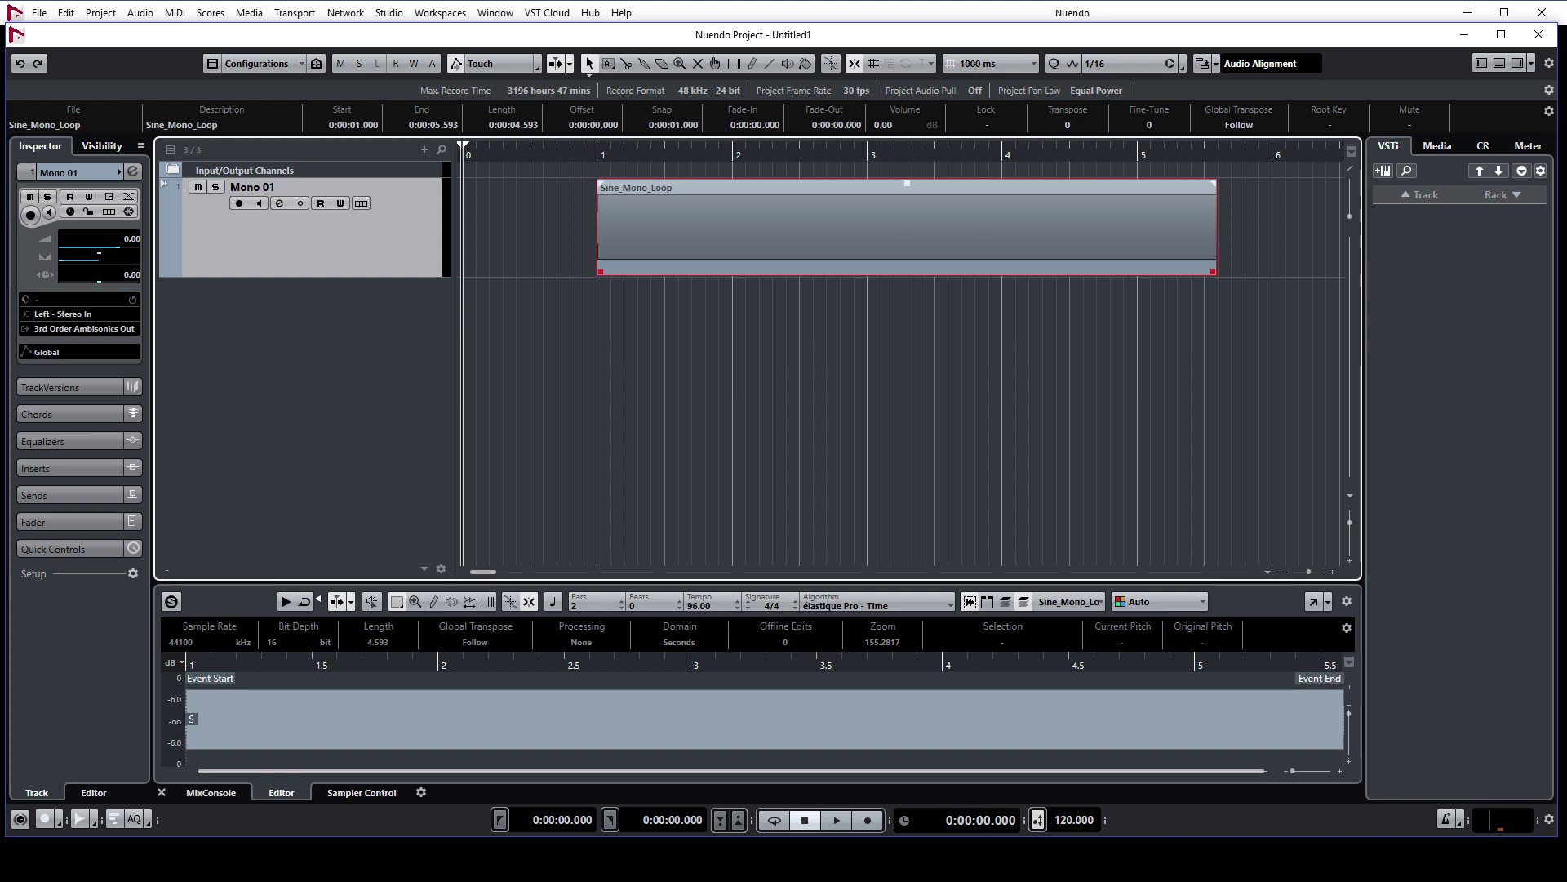
pyautogui.rightClick(988, 225)
pyautogui.moveTo(825, 214); pyautogui.dragTo(785, 216)
# Step: Open the Mono 01 channel's VST MultiPanner from the MixConsole and expand it to include the rear view
pyautogui.click(389, 12)
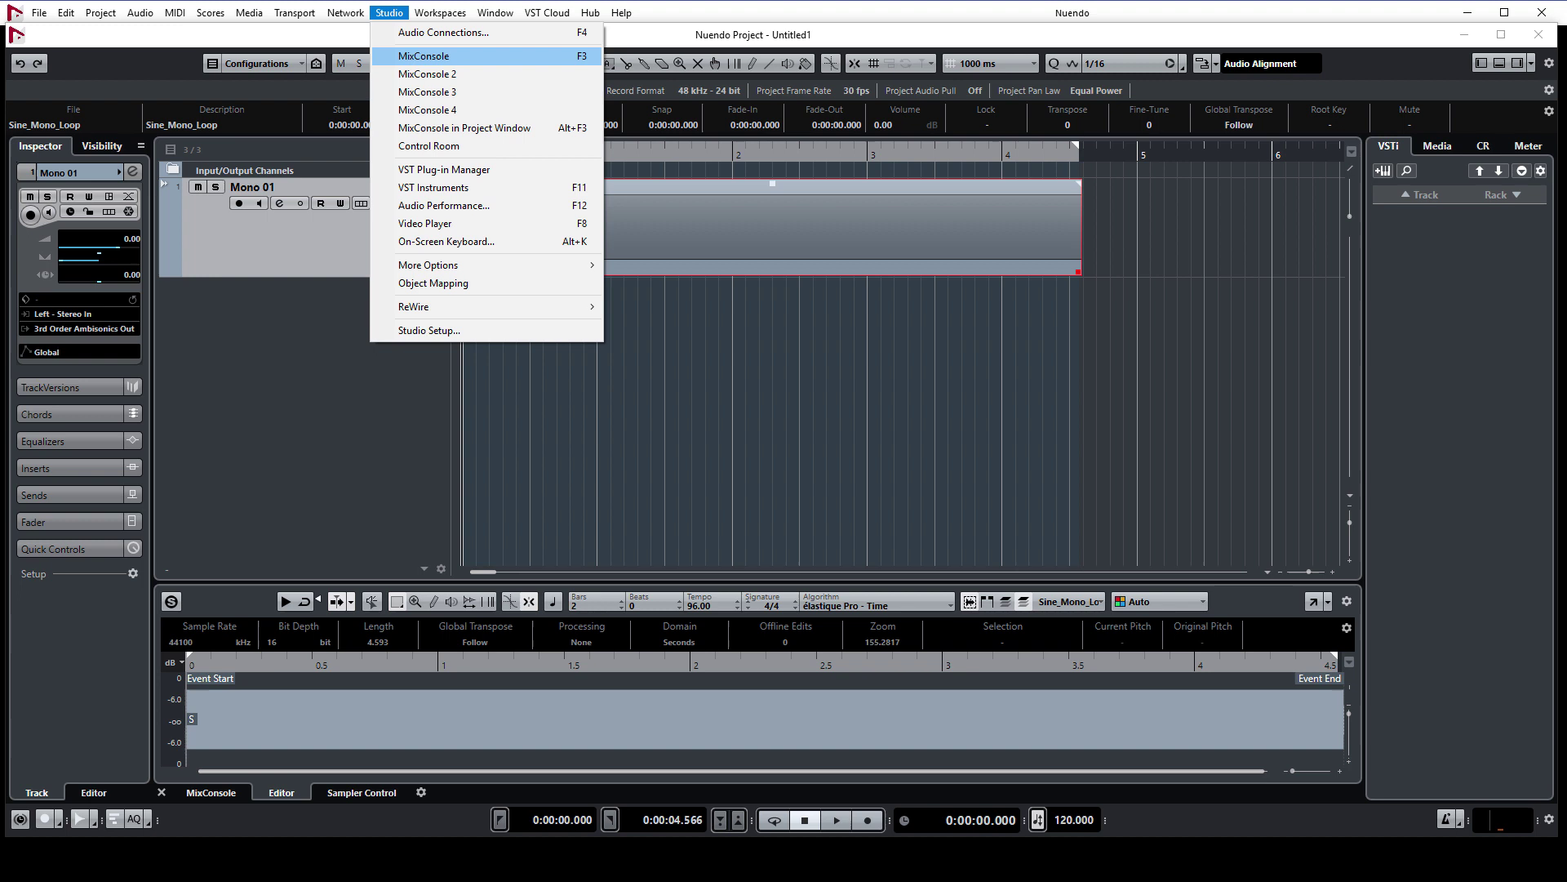
pyautogui.click(401, 52)
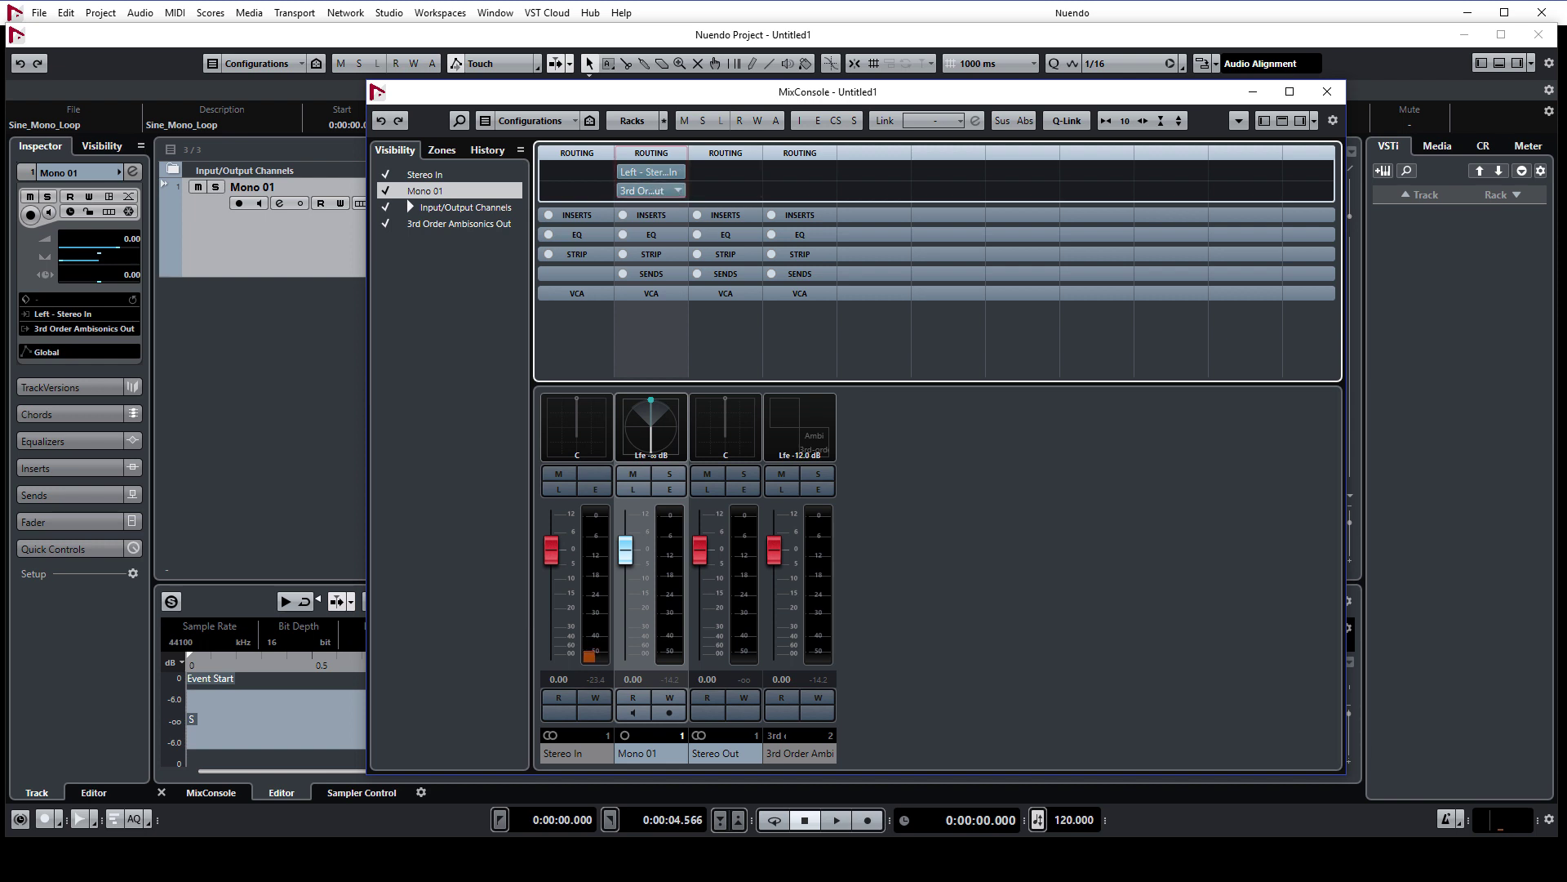
pyautogui.doubleClick(650, 426)
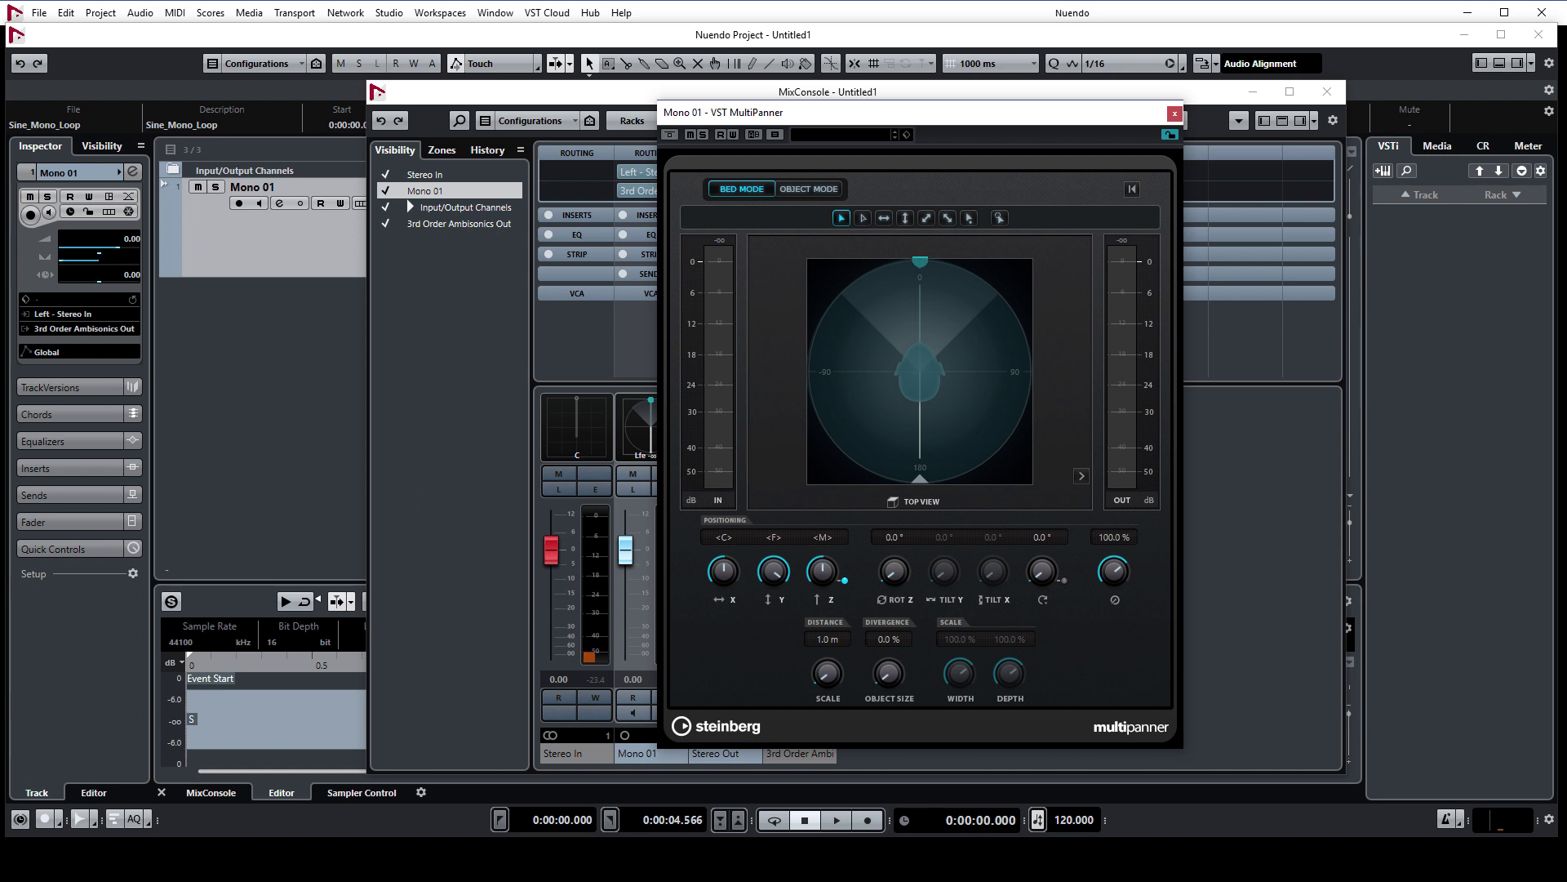
pyautogui.moveTo(920, 112); pyautogui.dragTo(1029, 88)
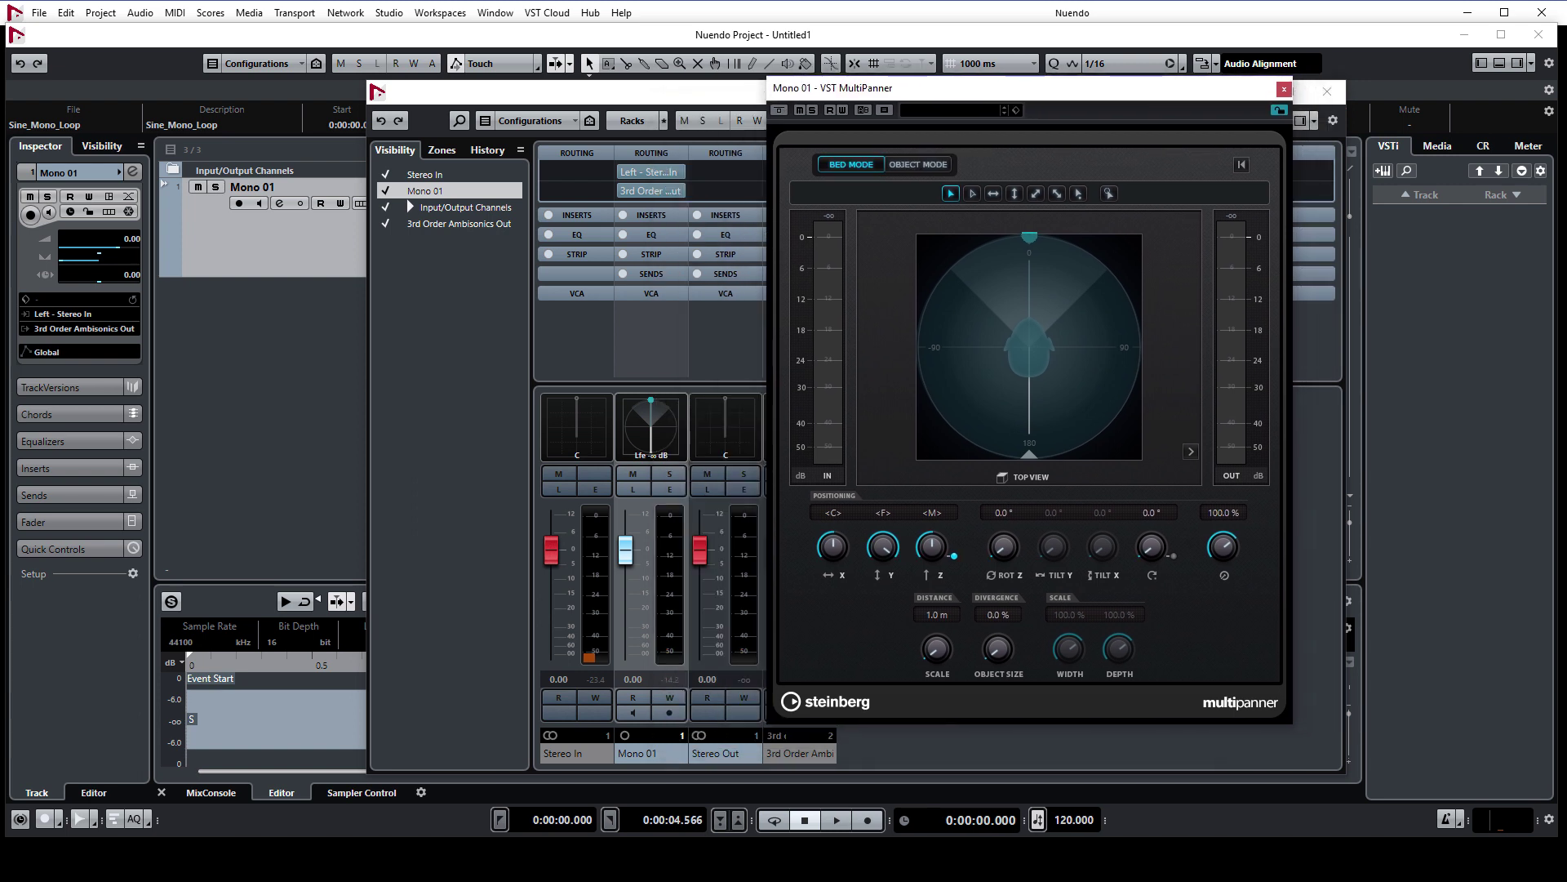
pyautogui.click(1191, 452)
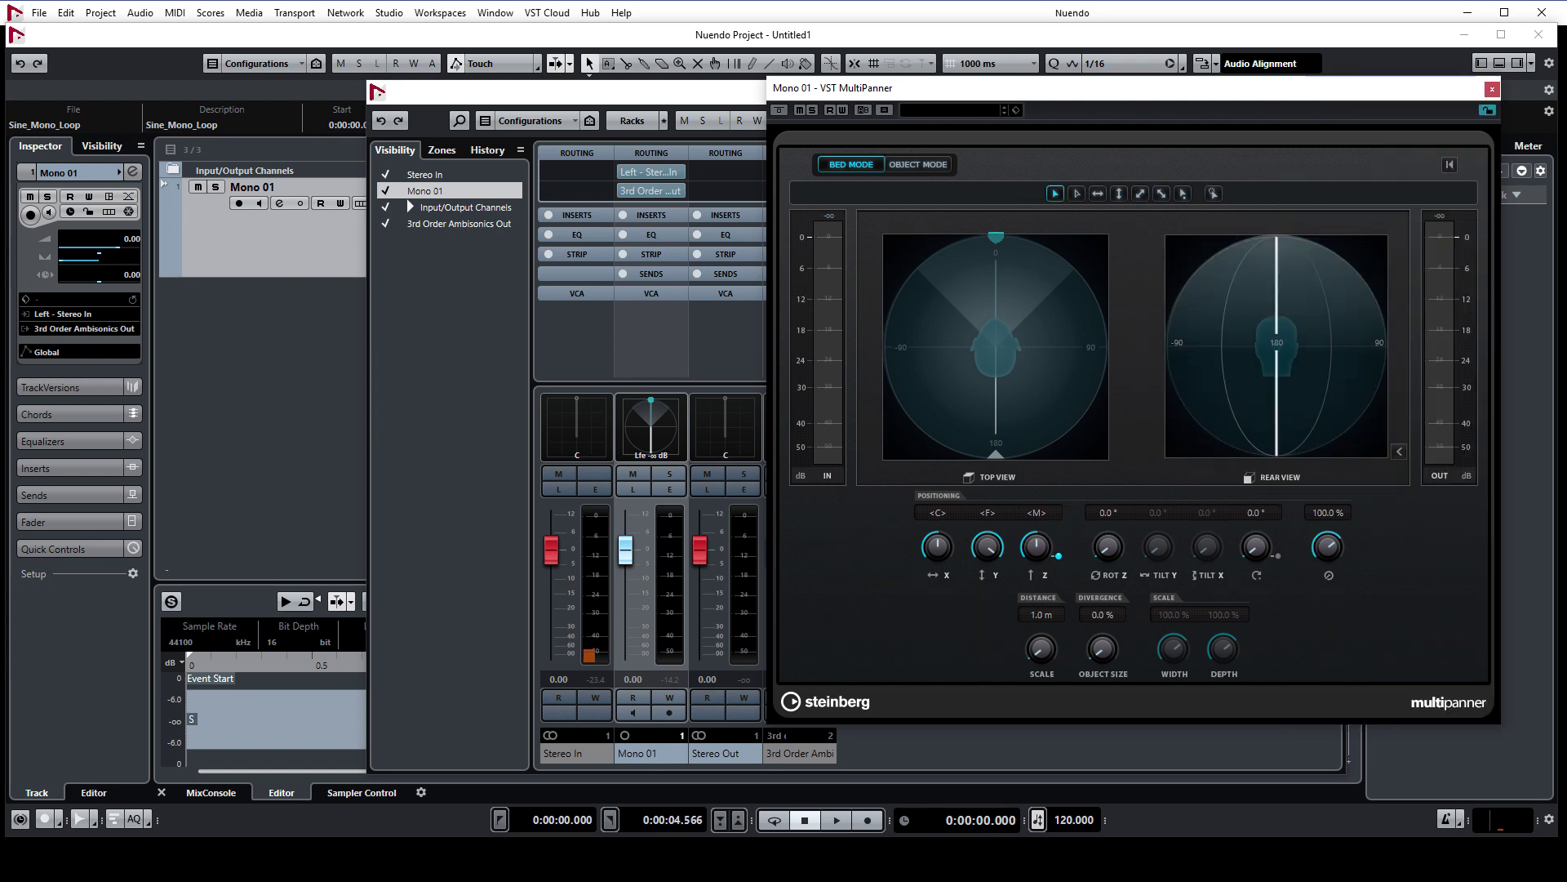
# Step: Pan the Mono 01 source behind the listener to the right, to about R61 and R62, during playback, and stop
pyautogui.press('space')
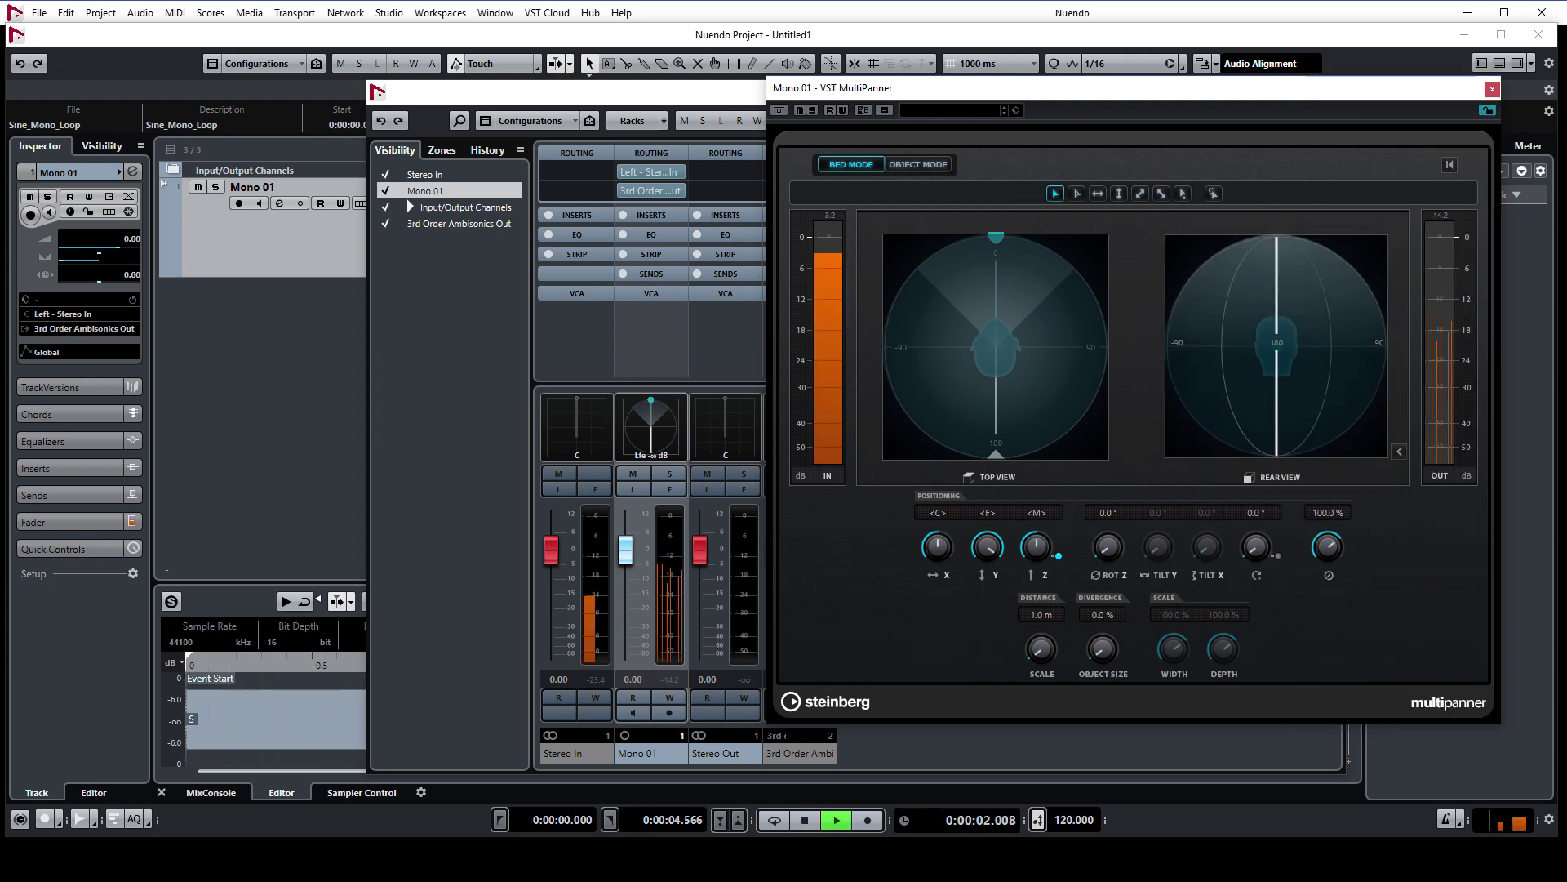
pyautogui.moveTo(996, 238); pyautogui.dragTo(1097, 399)
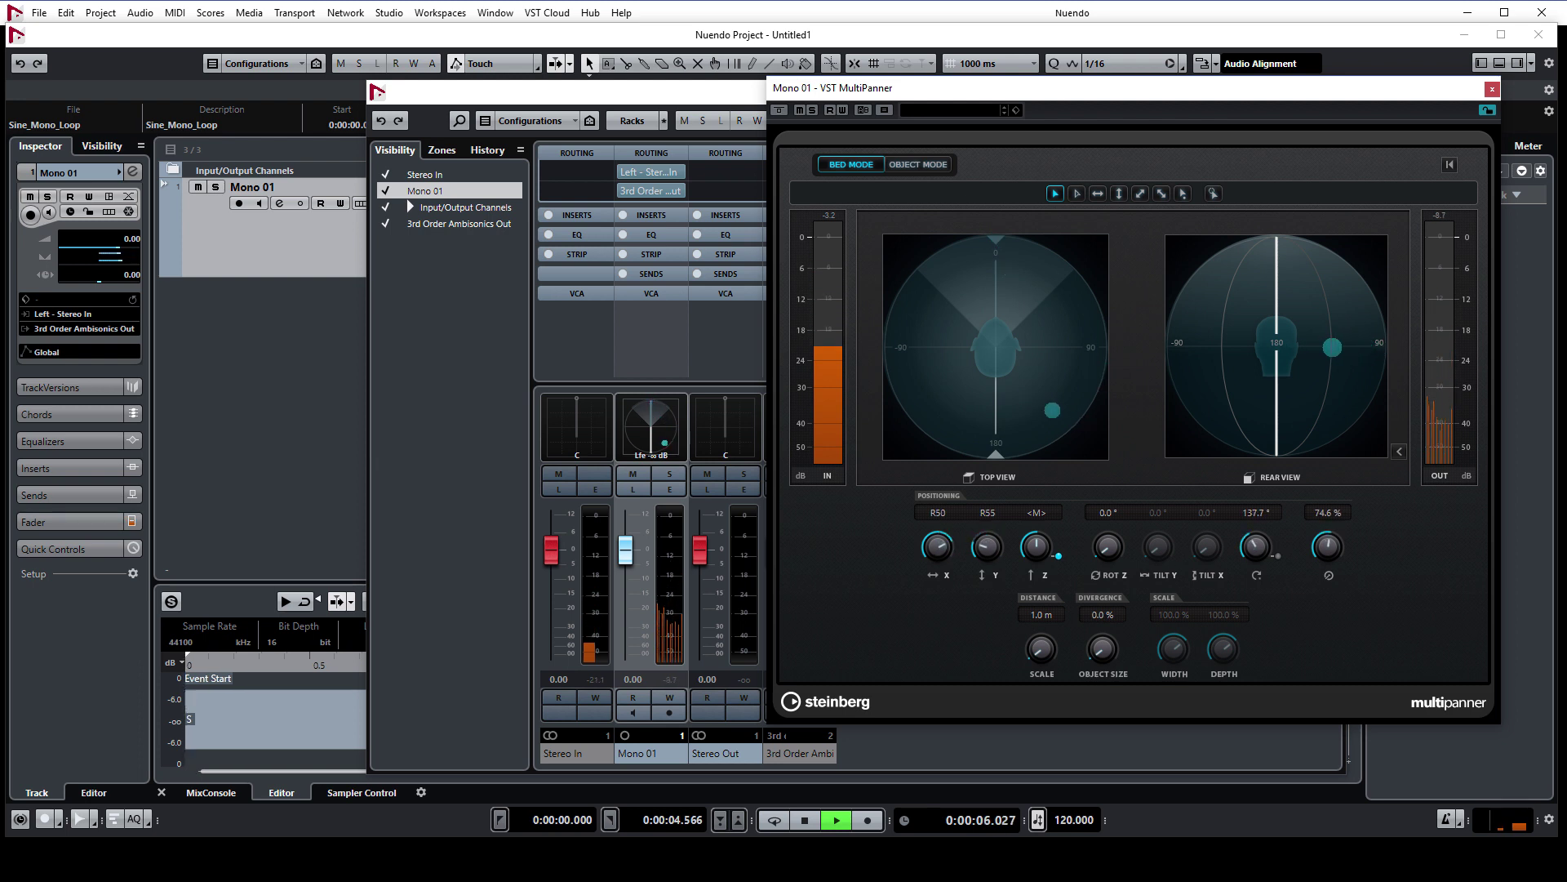
pyautogui.press('space')
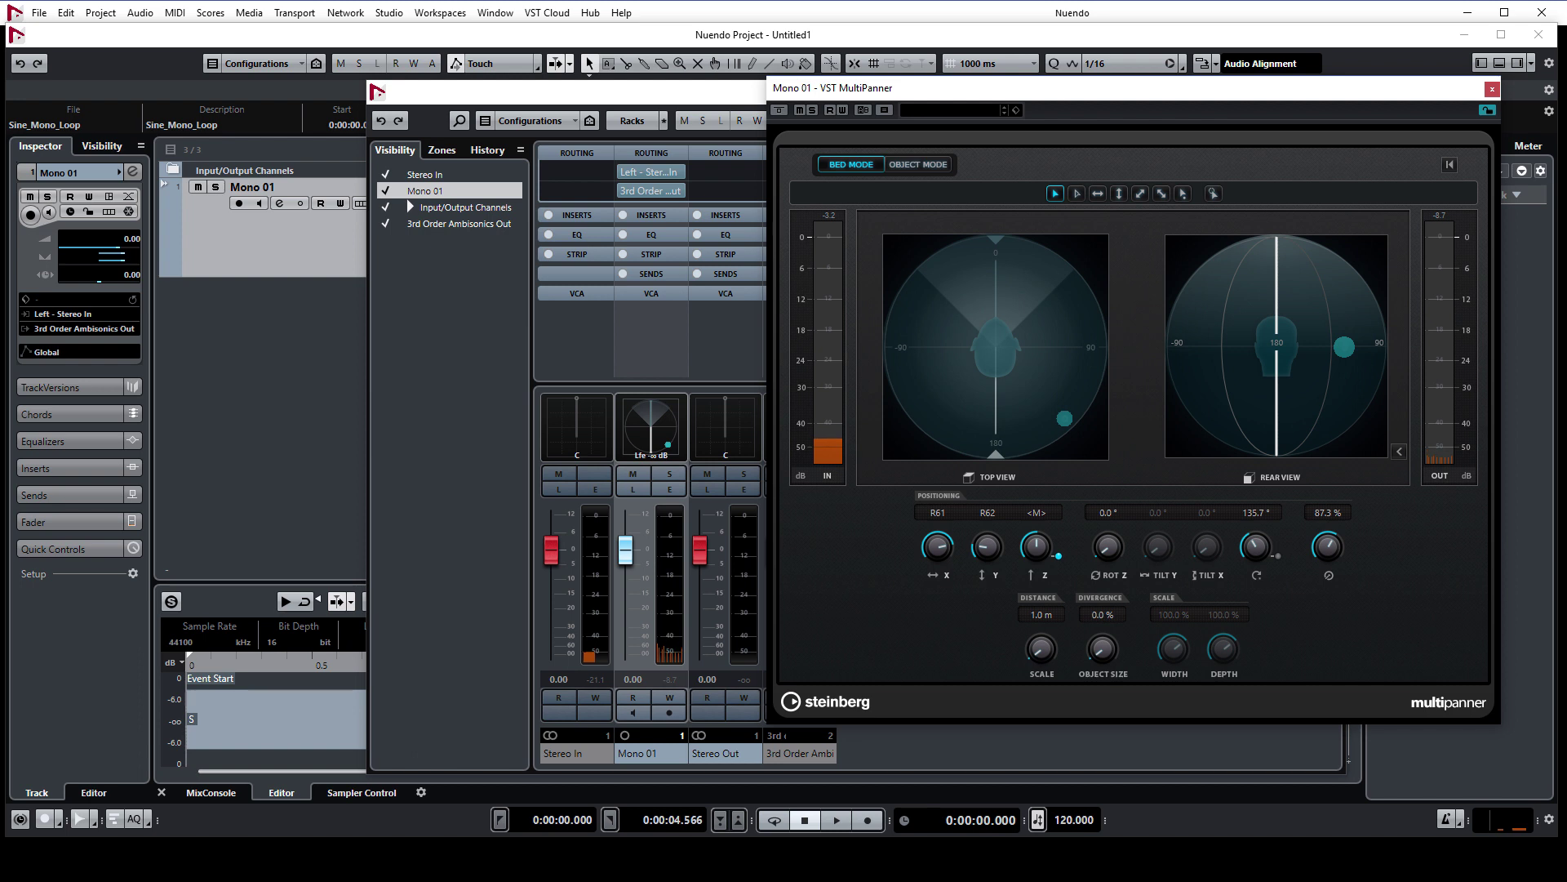
# Step: Turn on cycle mode for the range from 0 to 4.566 seconds and play back the panned Mono 01 track
pyautogui.click(774, 820)
pyautogui.press('space')
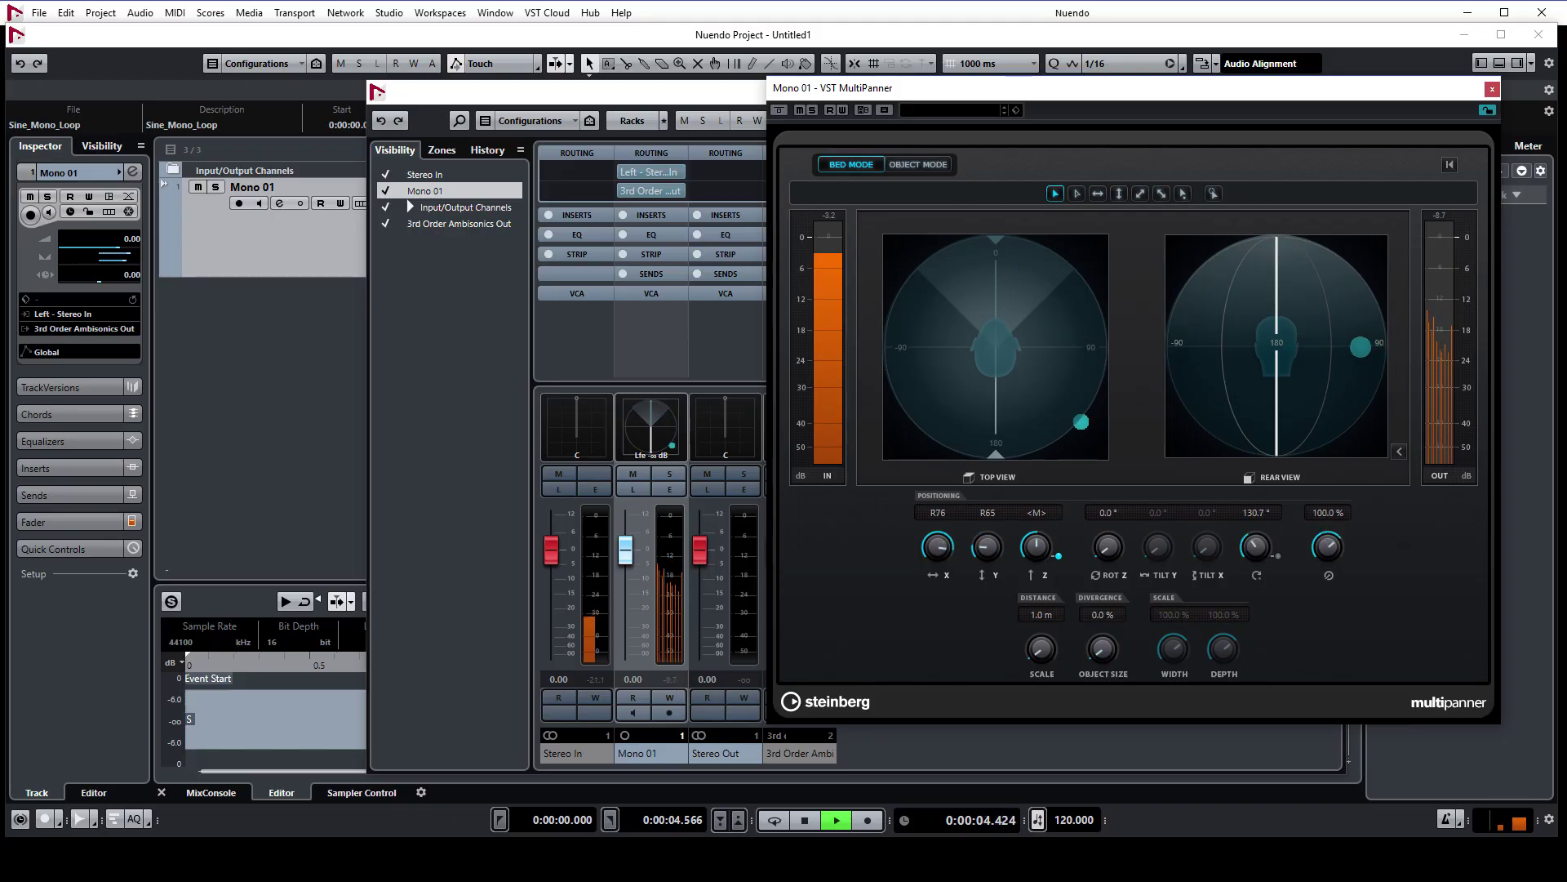
pyautogui.press('space')
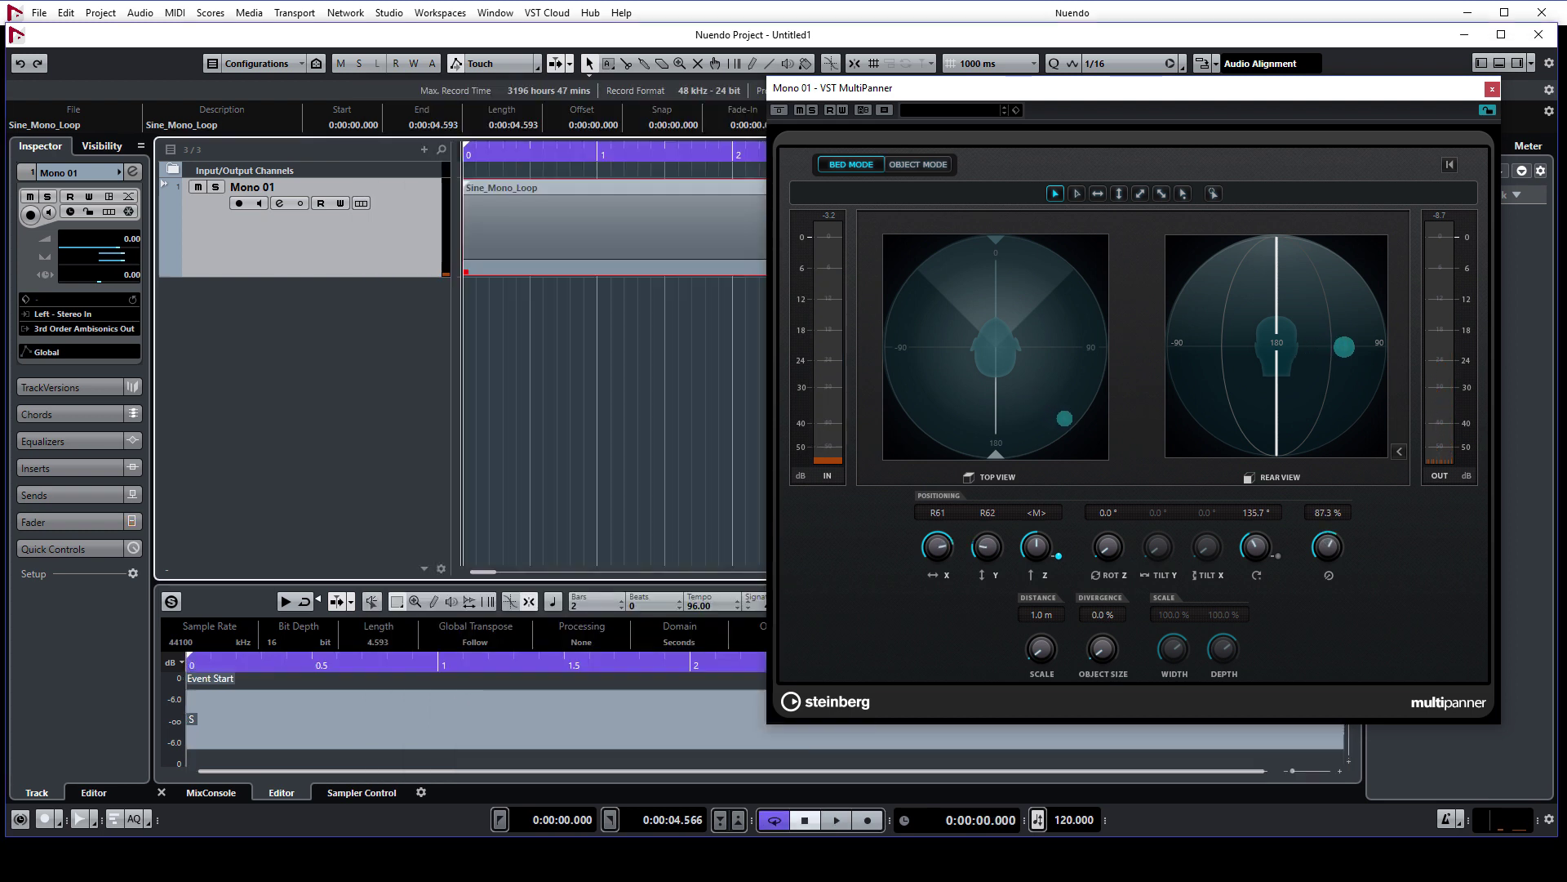
pyautogui.press('space')
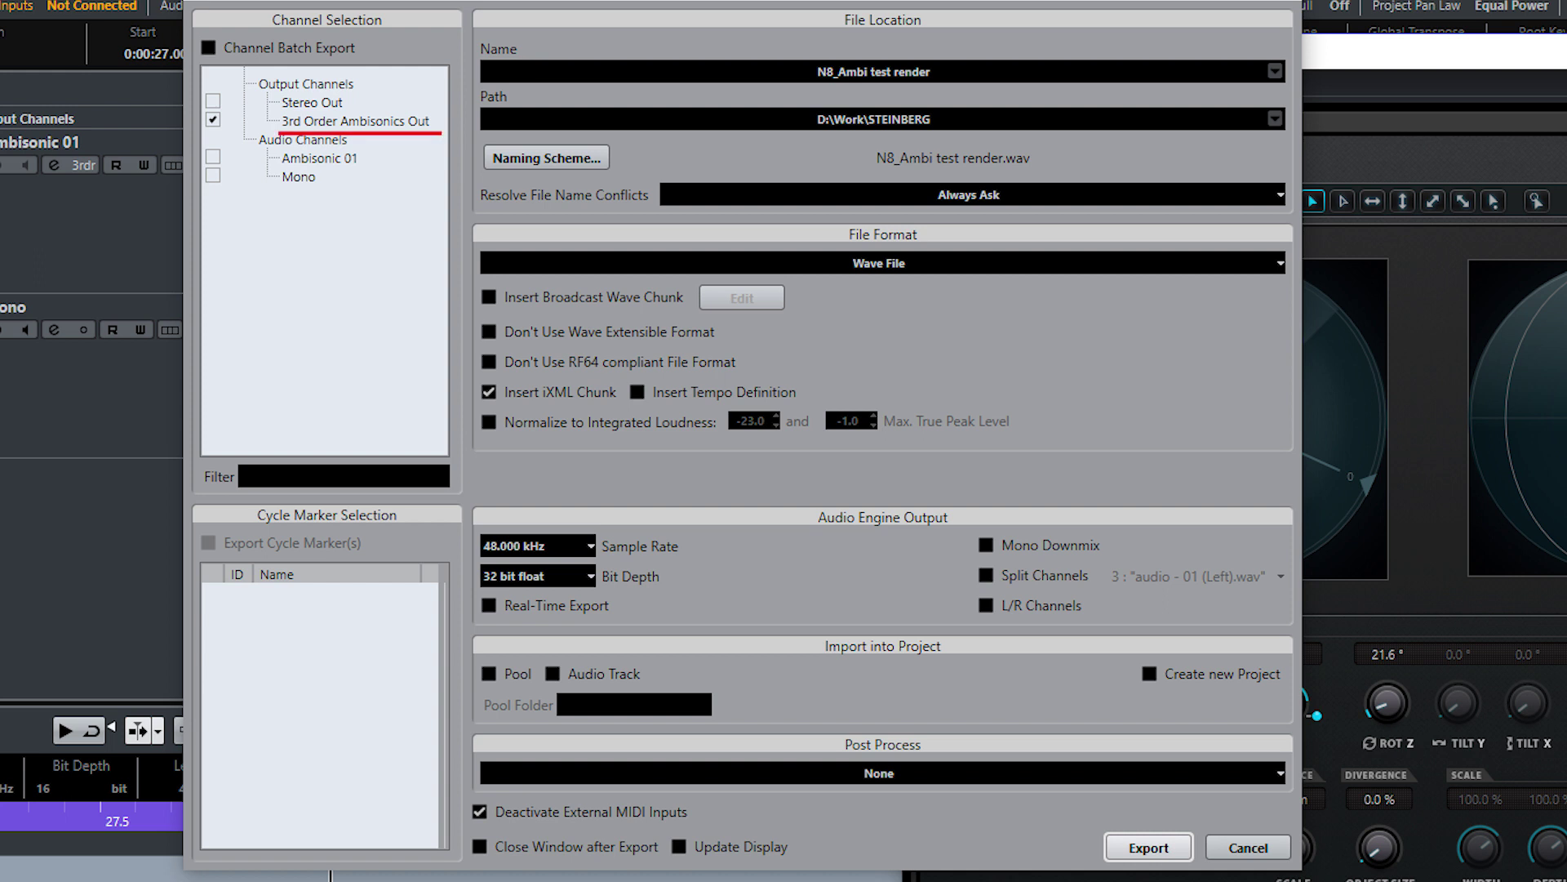
# Step: Examine the file format choices for exporting the 3rd Order Ambisonics Out channel and keep Wave File
pyautogui.click(879, 263)
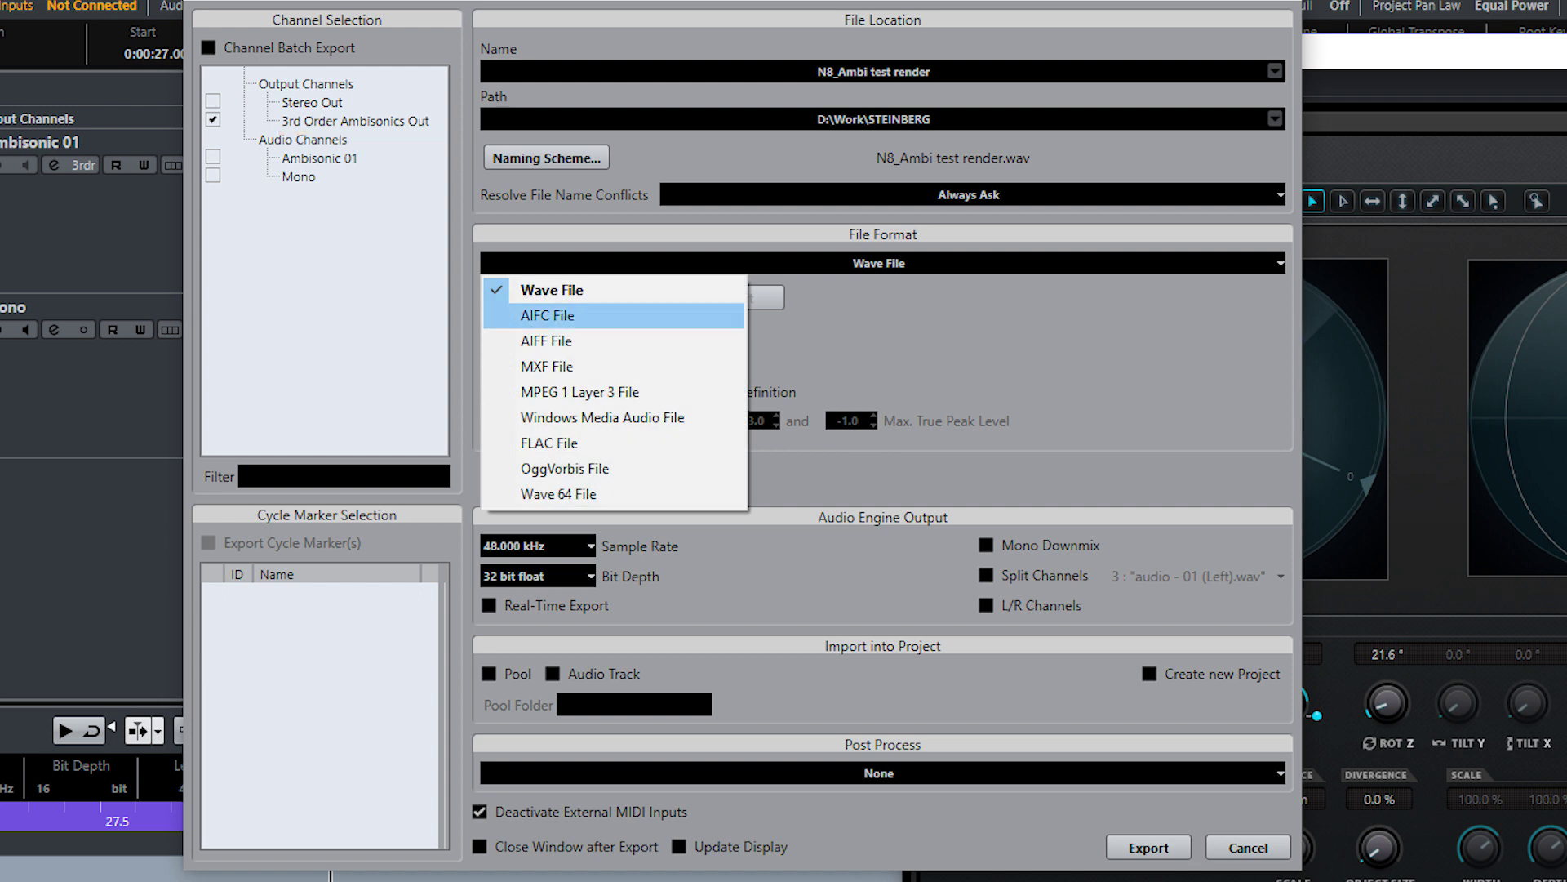
pyautogui.press('Escape')
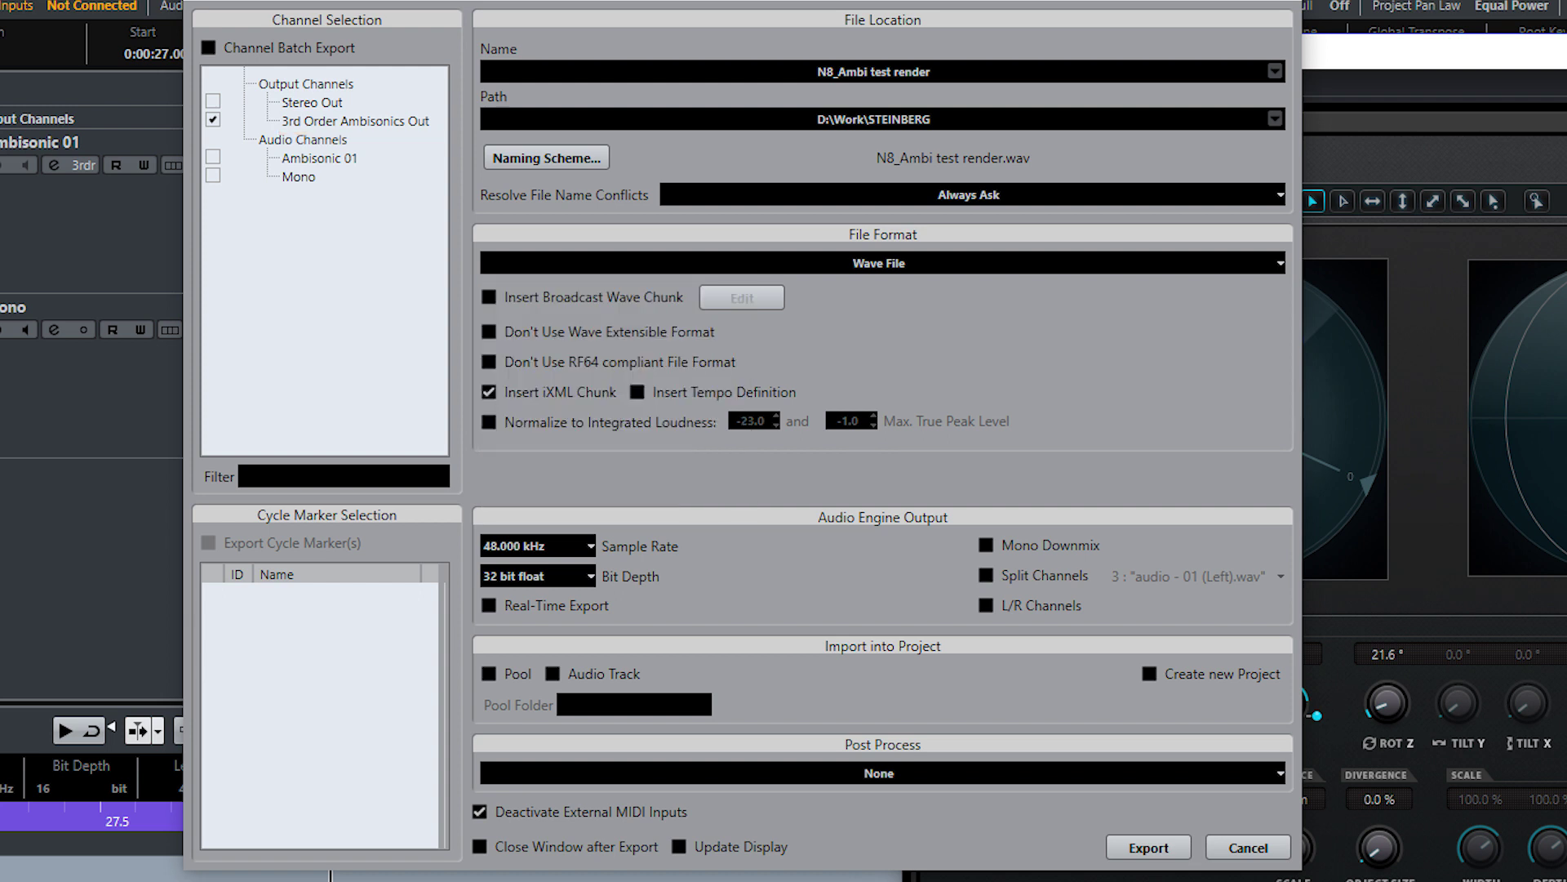